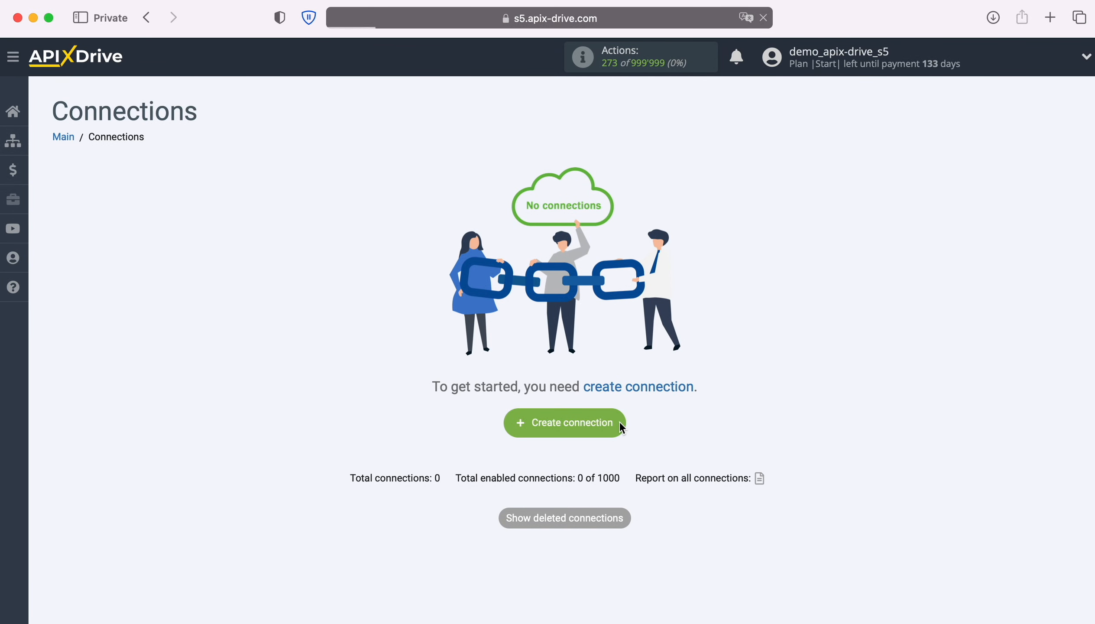
Create a new connection and choose Google Lead Form as its data source system.
left_click(620, 421)
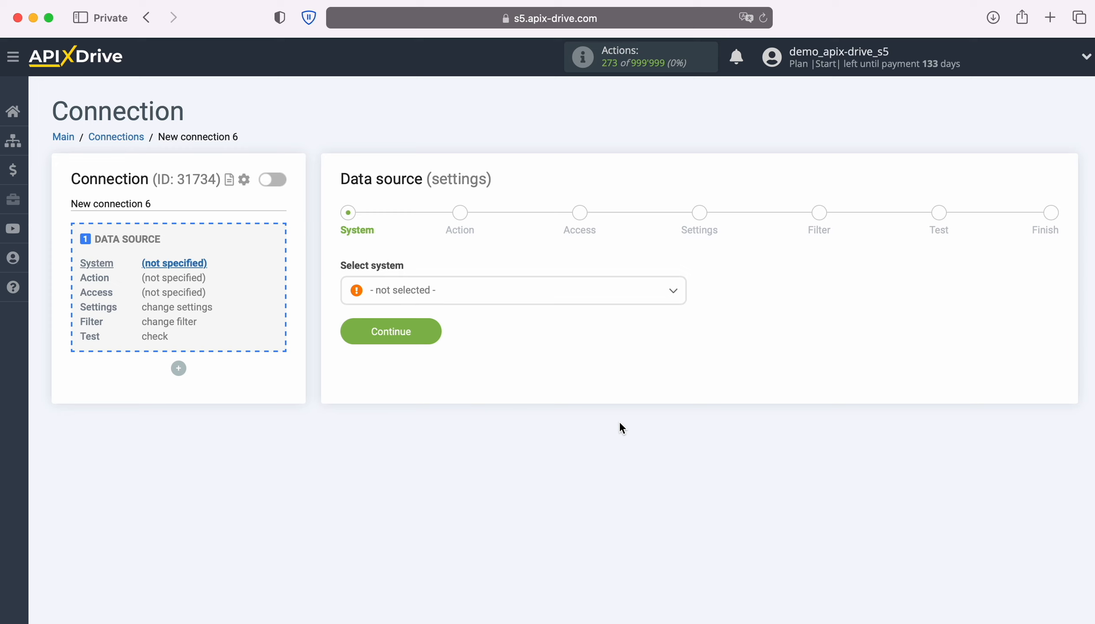
left_click(532, 303)
scroll(569, 442, "down", 10)
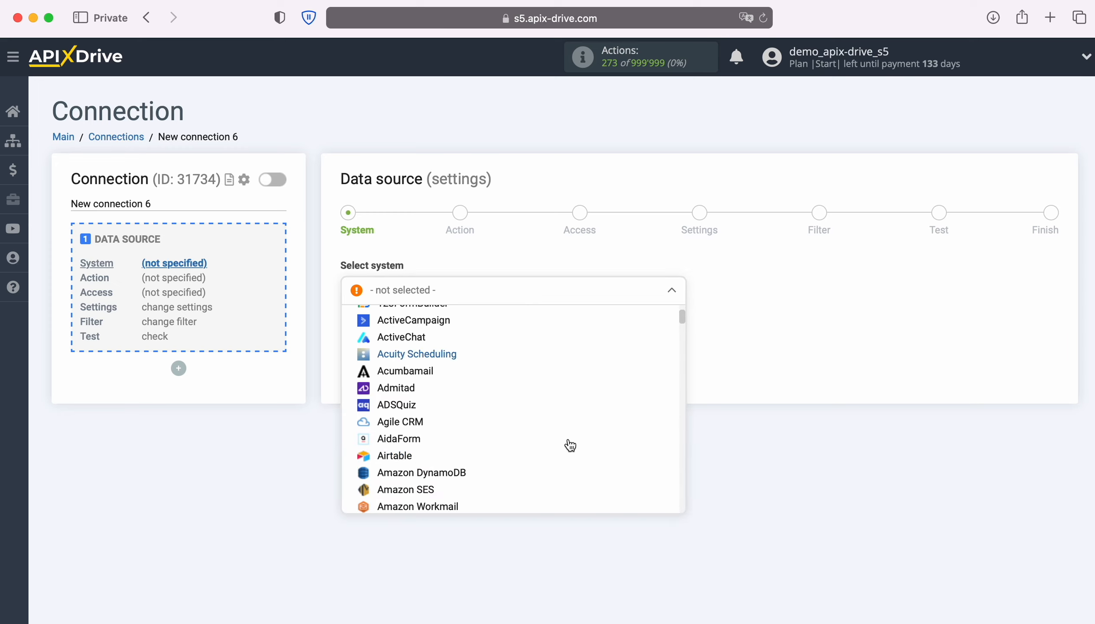
scroll(570, 445, "down", 12)
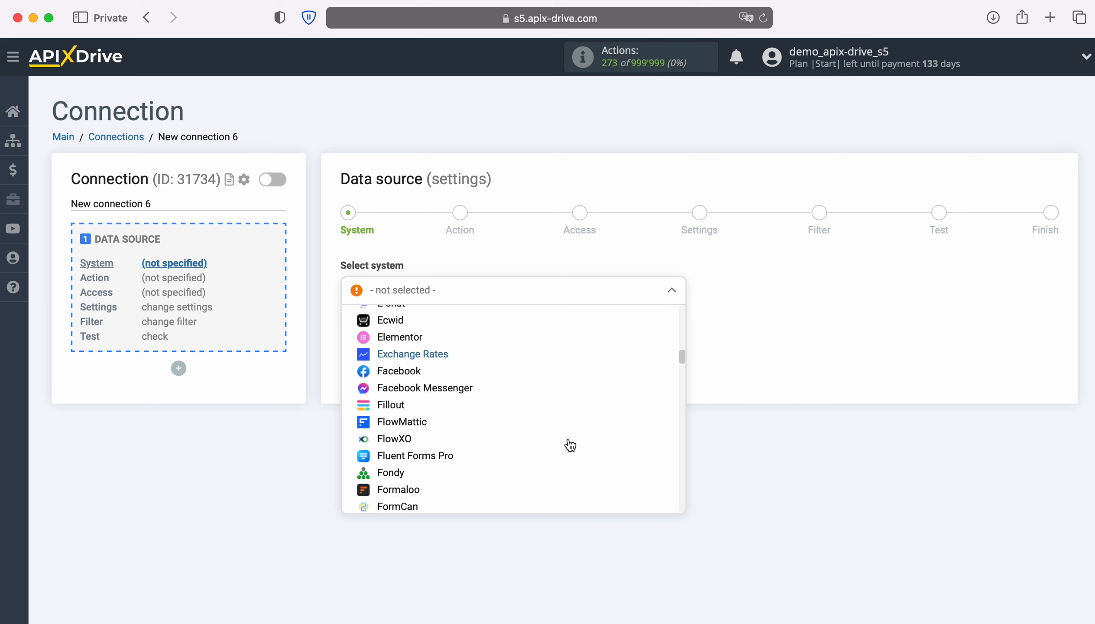
scroll(568, 445, "down", 3)
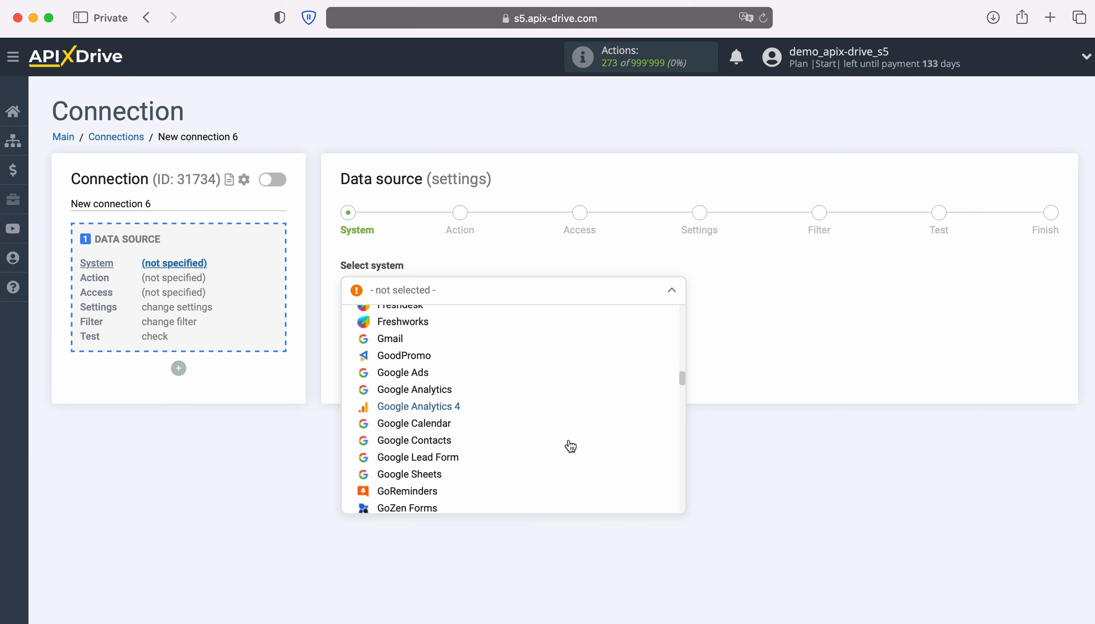
left_click(461, 449)
left_click(437, 329)
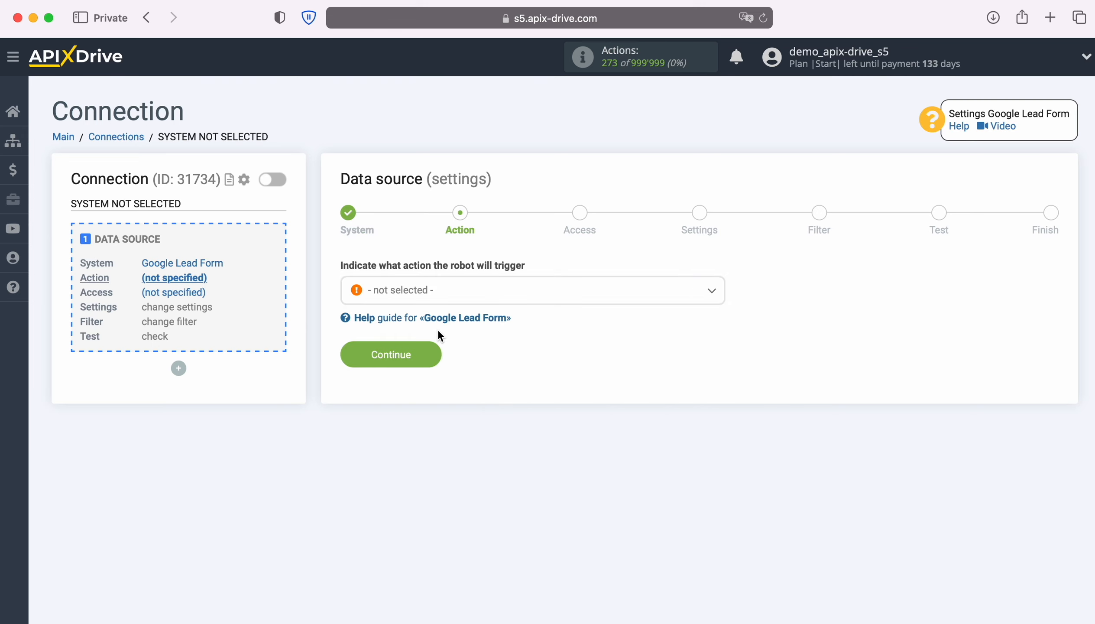
Set the data source action to Get LEADS (new).
left_click(527, 299)
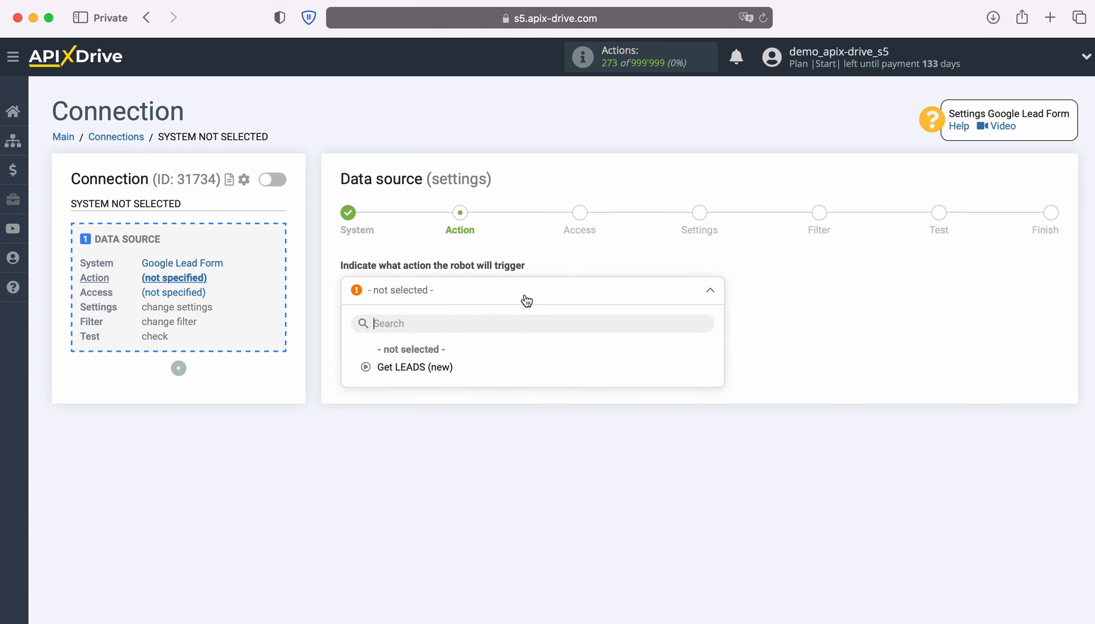
left_click(441, 367)
left_click(437, 356)
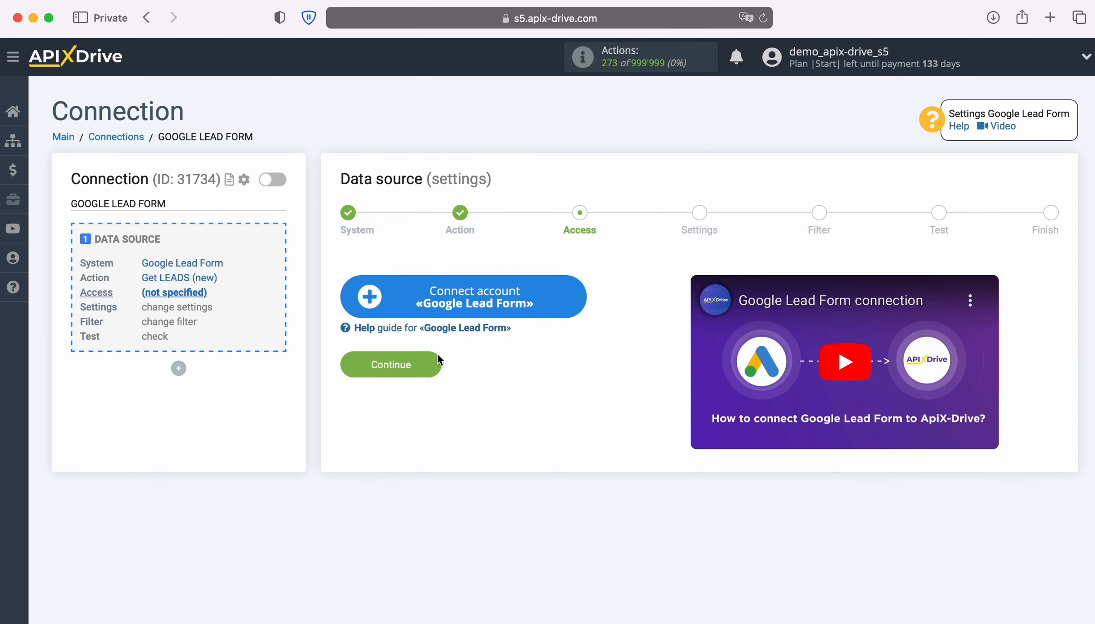
Connect a Google Lead Form account under its suggested name and use it as the data source login.
left_click(581, 299)
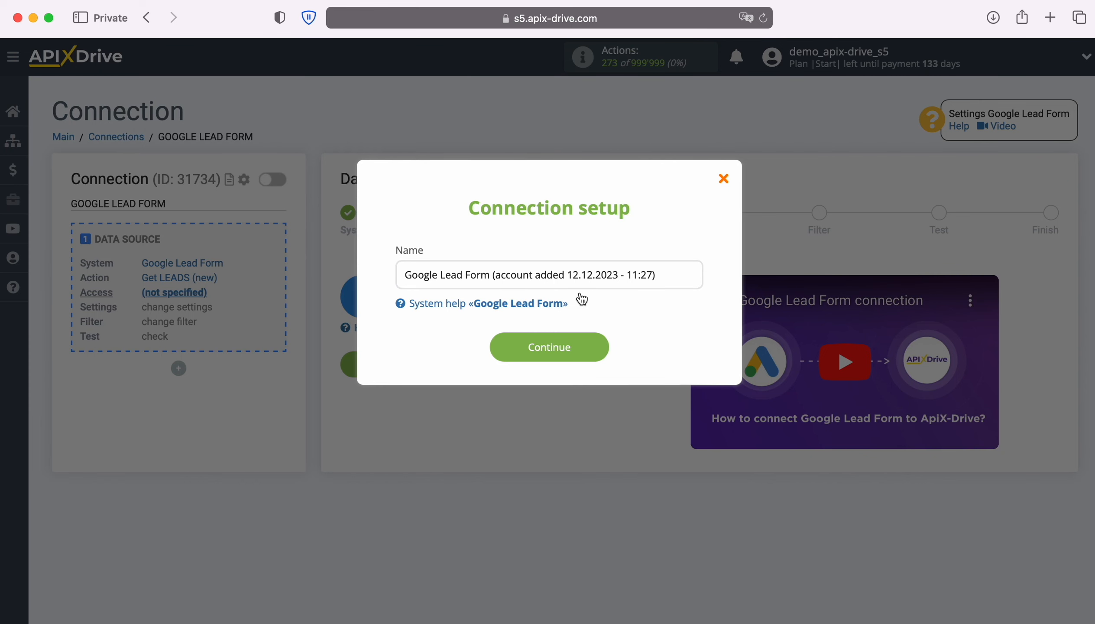
left_click_drag(660, 276, 389, 273)
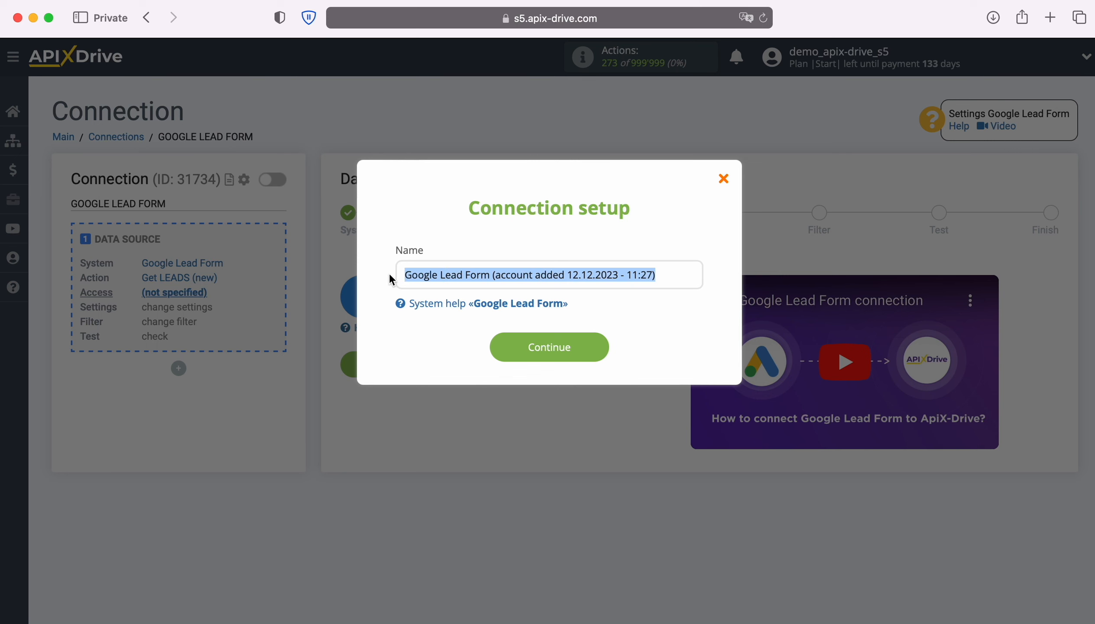
left_click(385, 272)
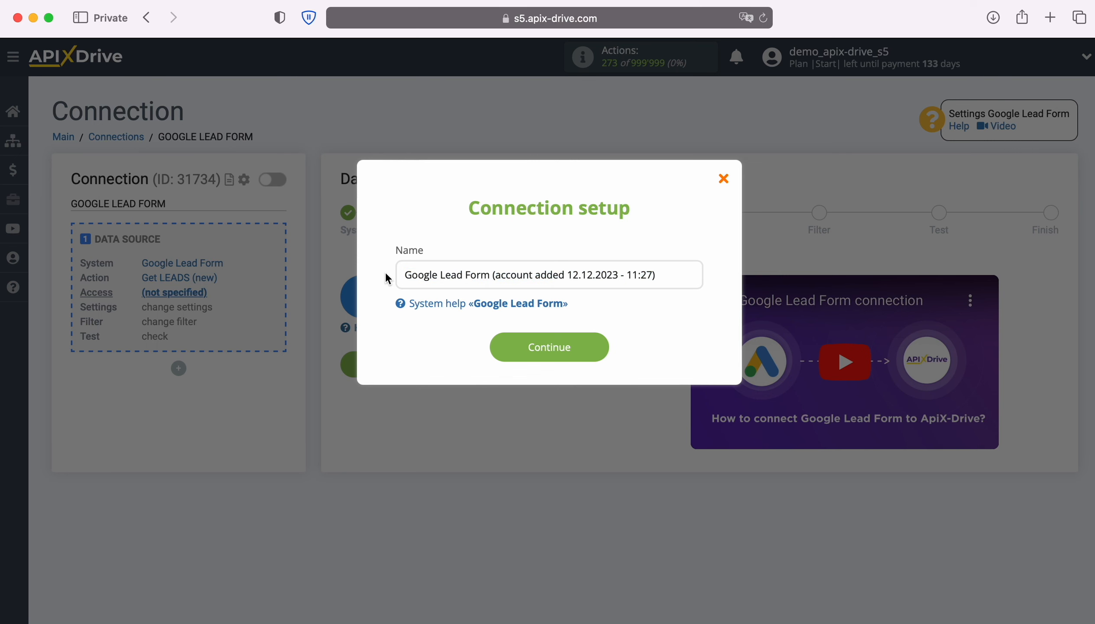
left_click(597, 346)
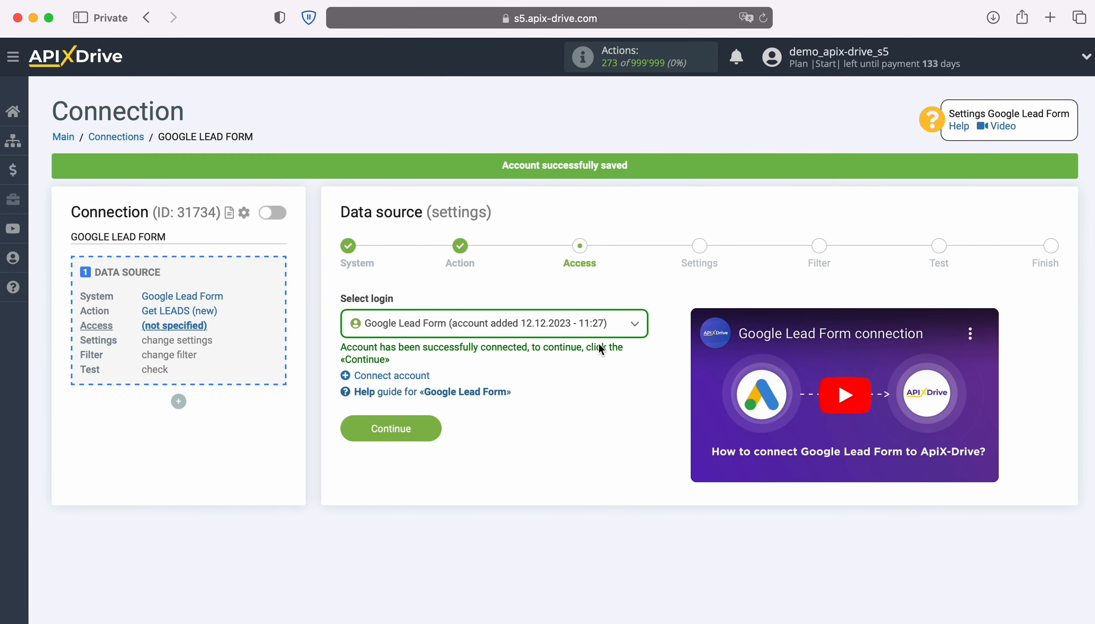
left_click(615, 328)
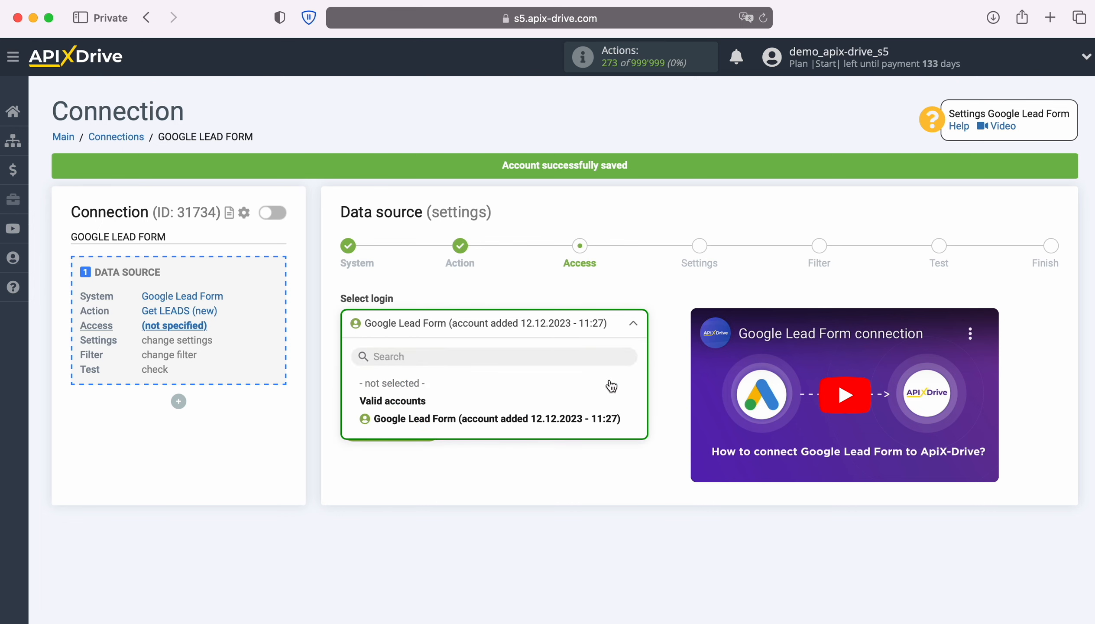
left_click(611, 418)
left_click(436, 429)
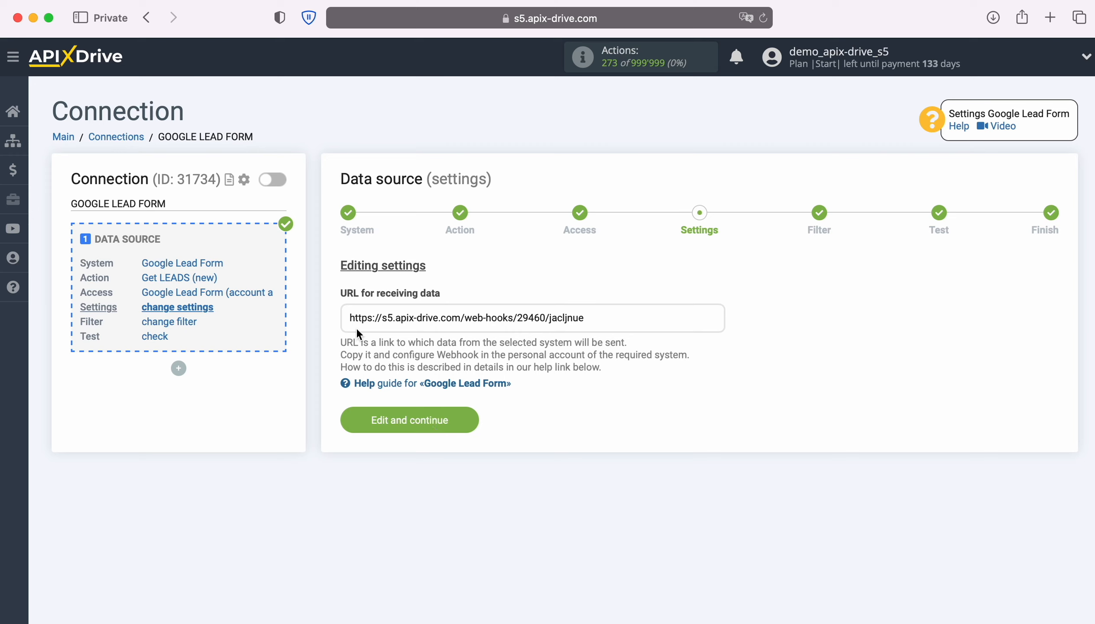
Copy the full webhook URL for receiving data from the data source settings.
left_click_drag(350, 316, 582, 321)
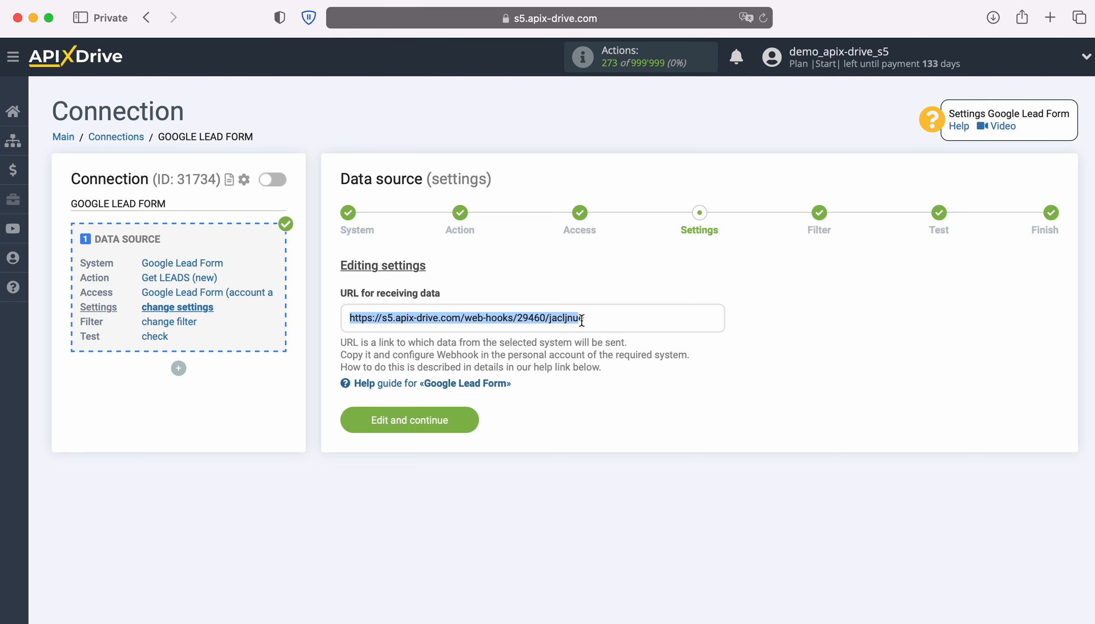
right_click(583, 322)
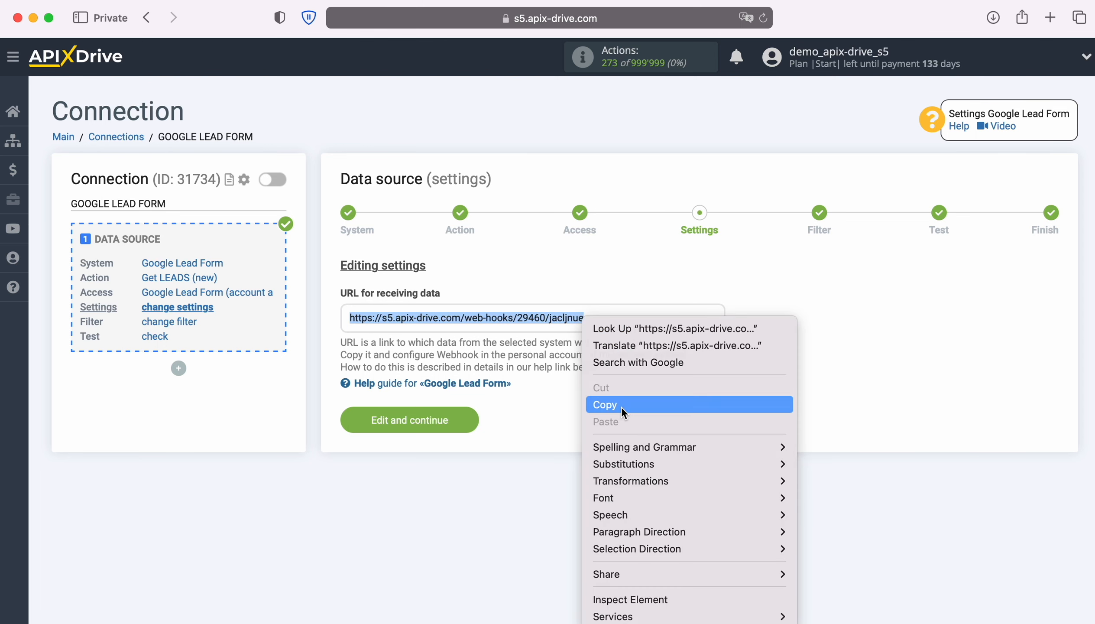
left_click(621, 406)
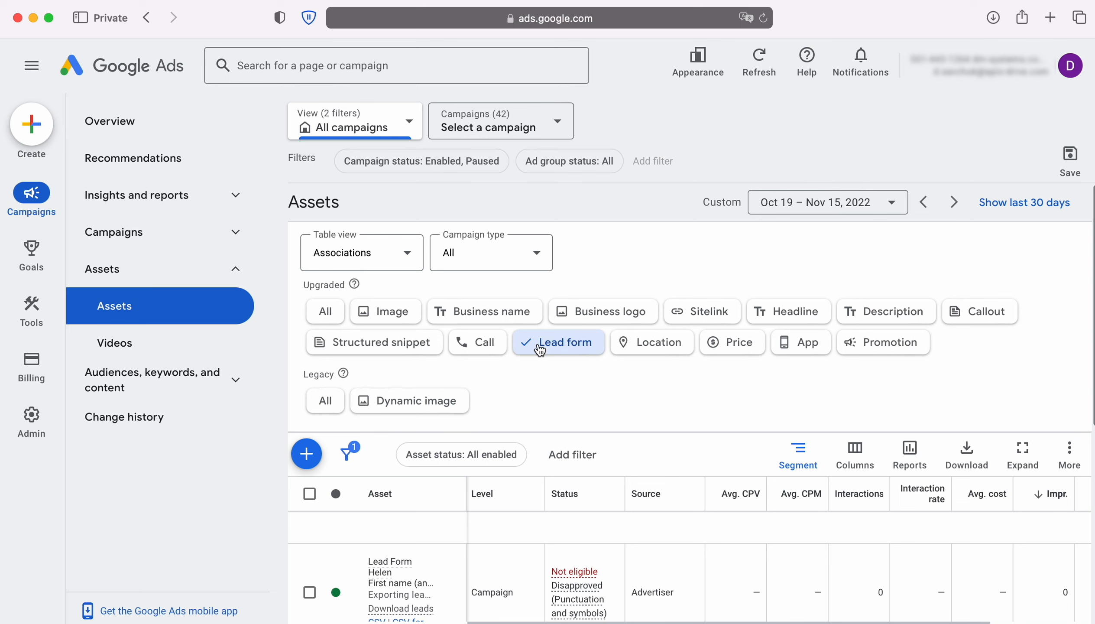
In Google Ads, open the lead form that is pending review for editing and expand its other data integration options.
scroll(552, 377, "down", 5)
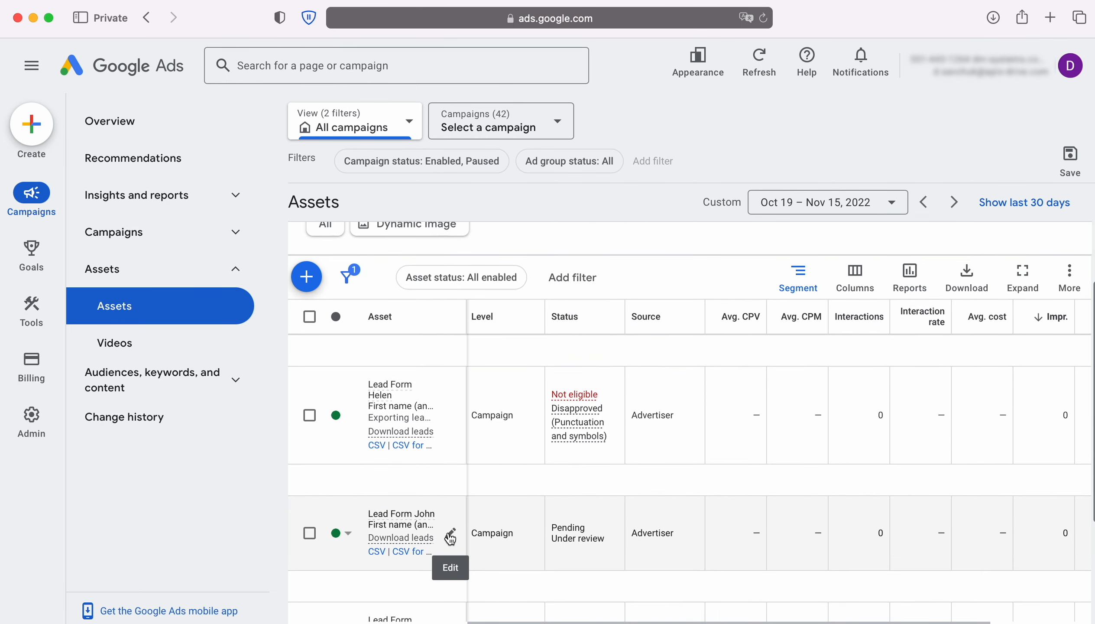
left_click(449, 531)
scroll(442, 487, "down", 15)
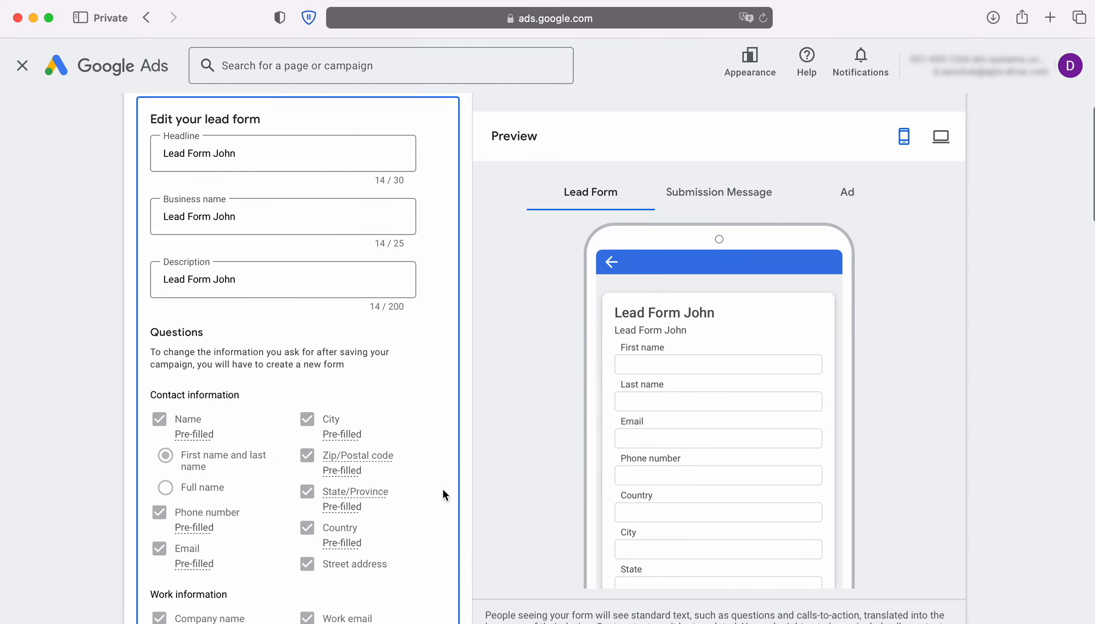
scroll(438, 488, "down", 20)
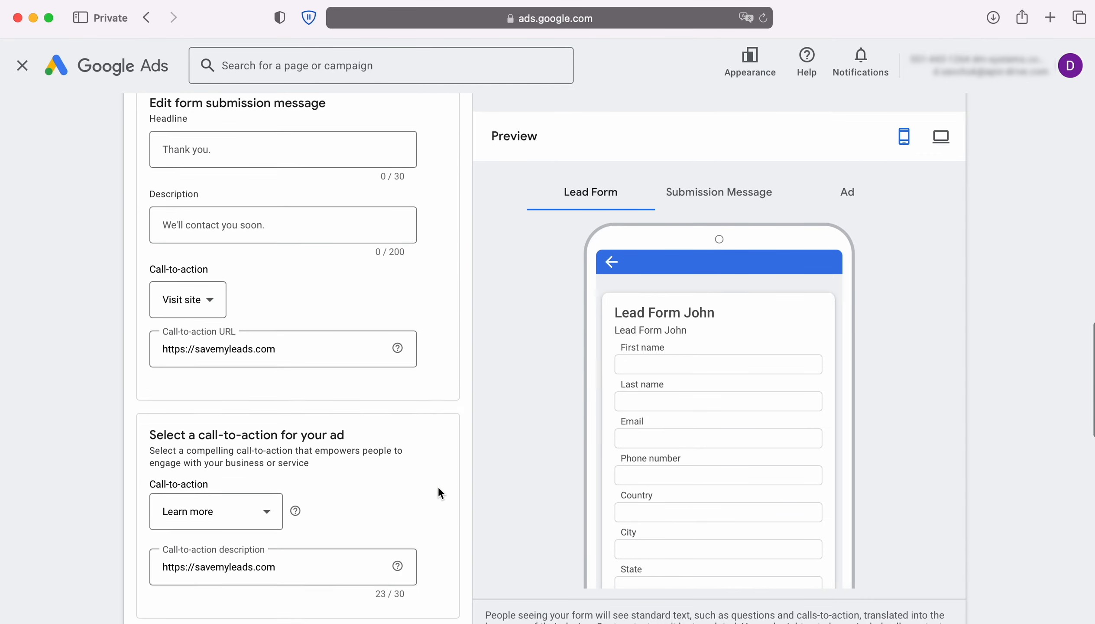
scroll(438, 485, "down", 5)
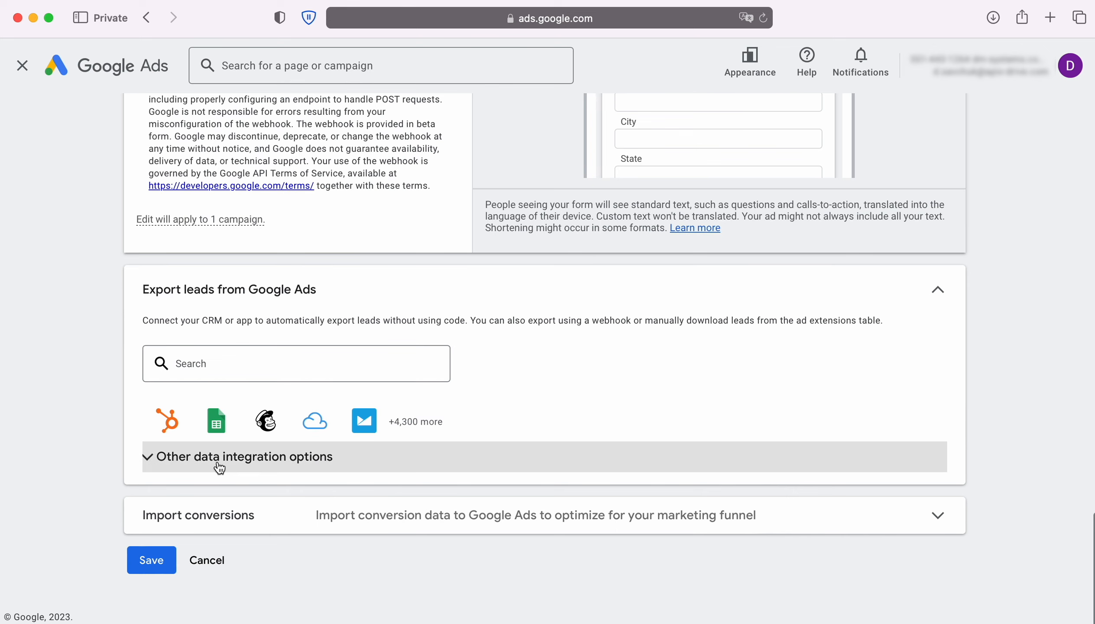
left_click(267, 465)
scroll(266, 464, "down", 6)
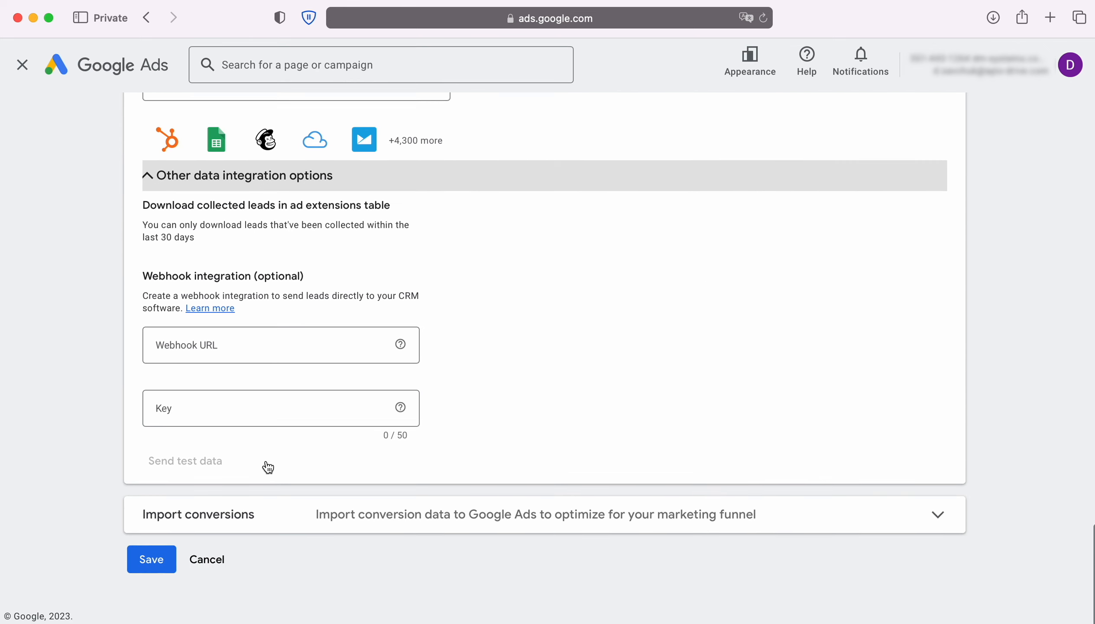
Paste the copied webhook URL into the webhook integration, and fill in the webhook key with the URL's final segment.
left_click(204, 347)
right_click(204, 347)
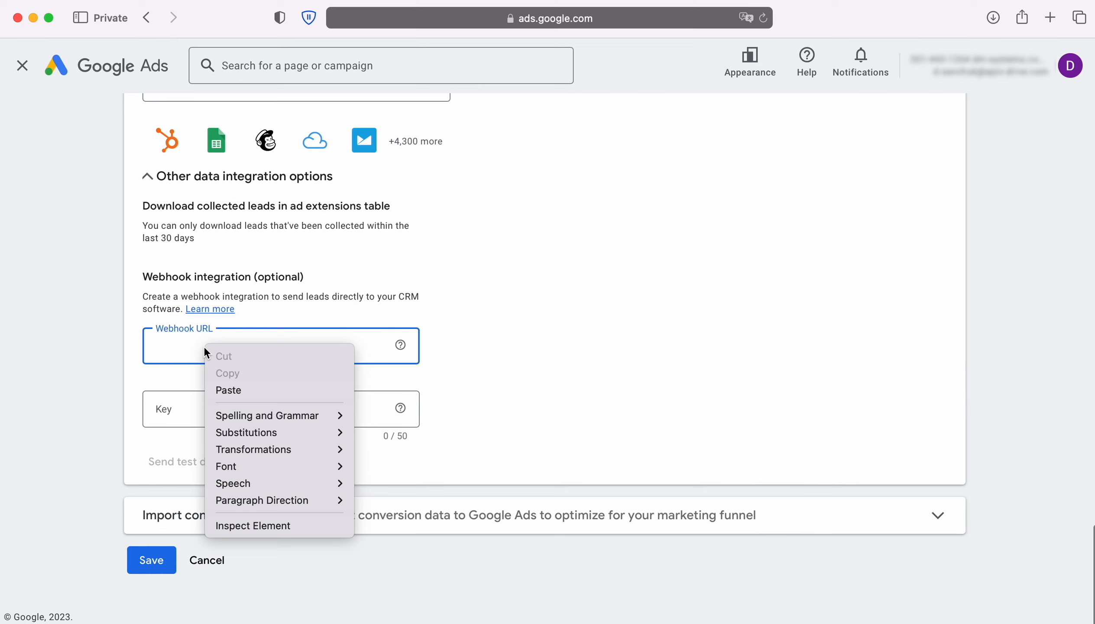
left_click(229, 387)
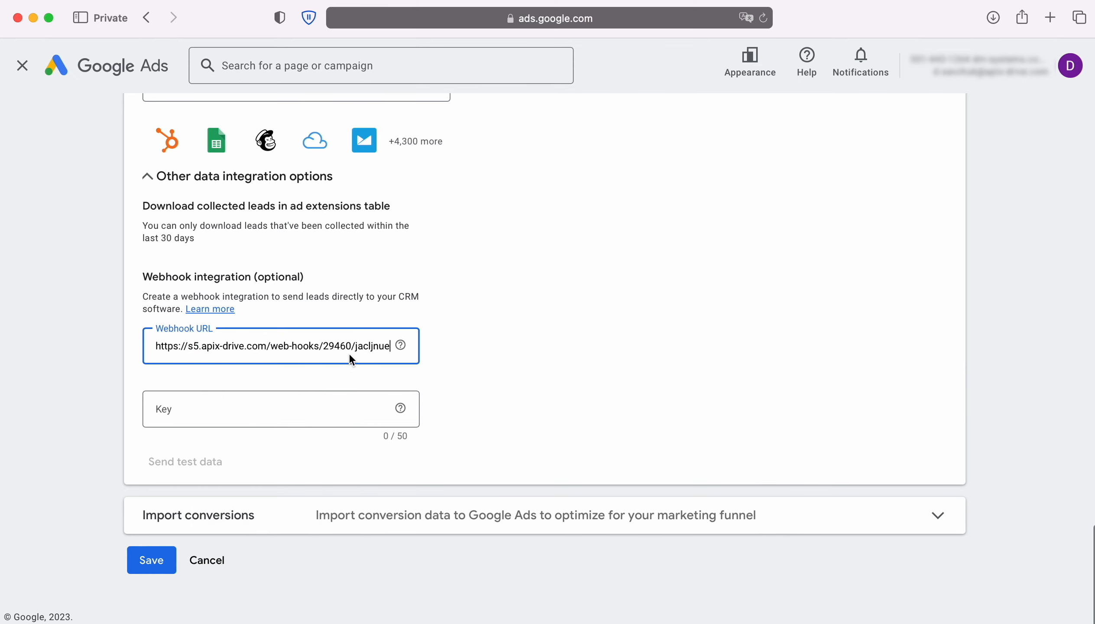
left_click_drag(355, 346, 389, 347)
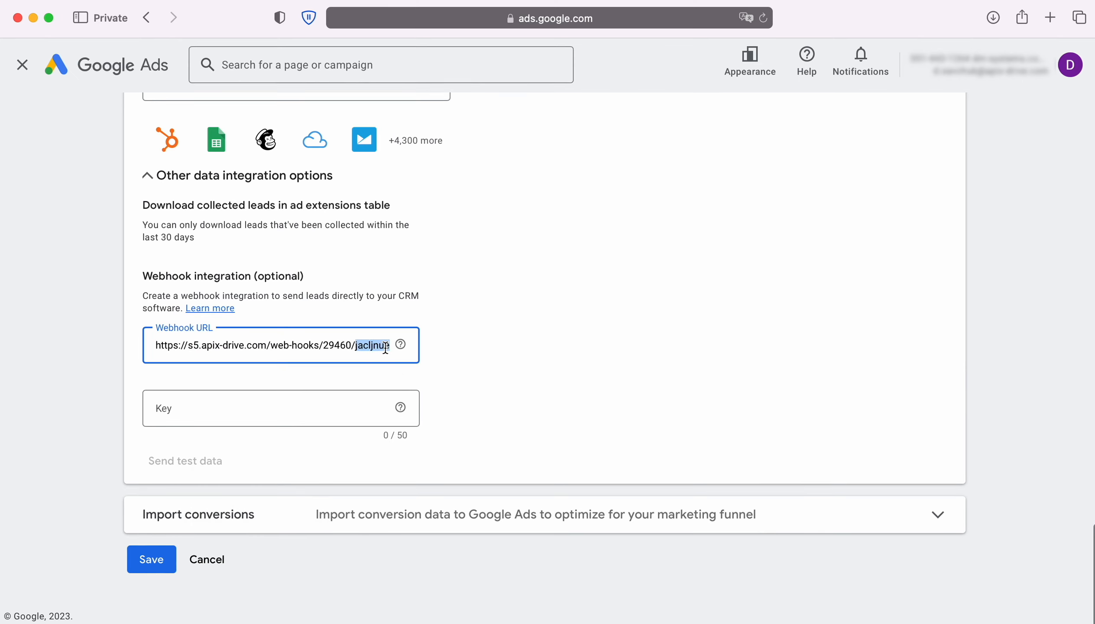
right_click(388, 345)
left_click(423, 433)
left_click(190, 410)
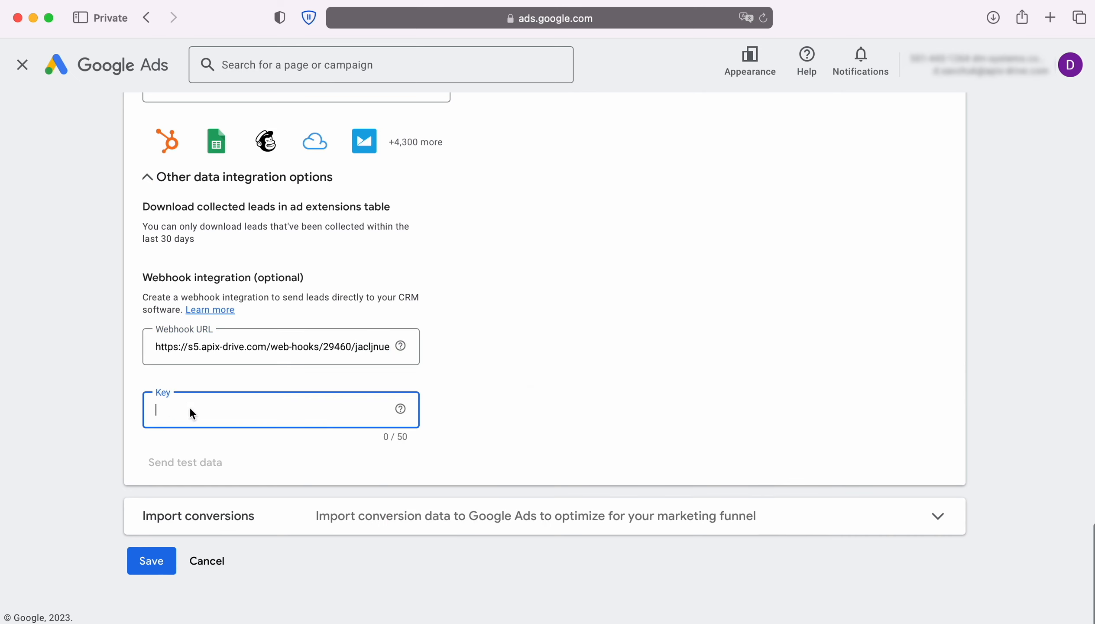
right_click(189, 408)
left_click(210, 451)
Send test data through the webhook integration and save the lead form.
left_click(187, 463)
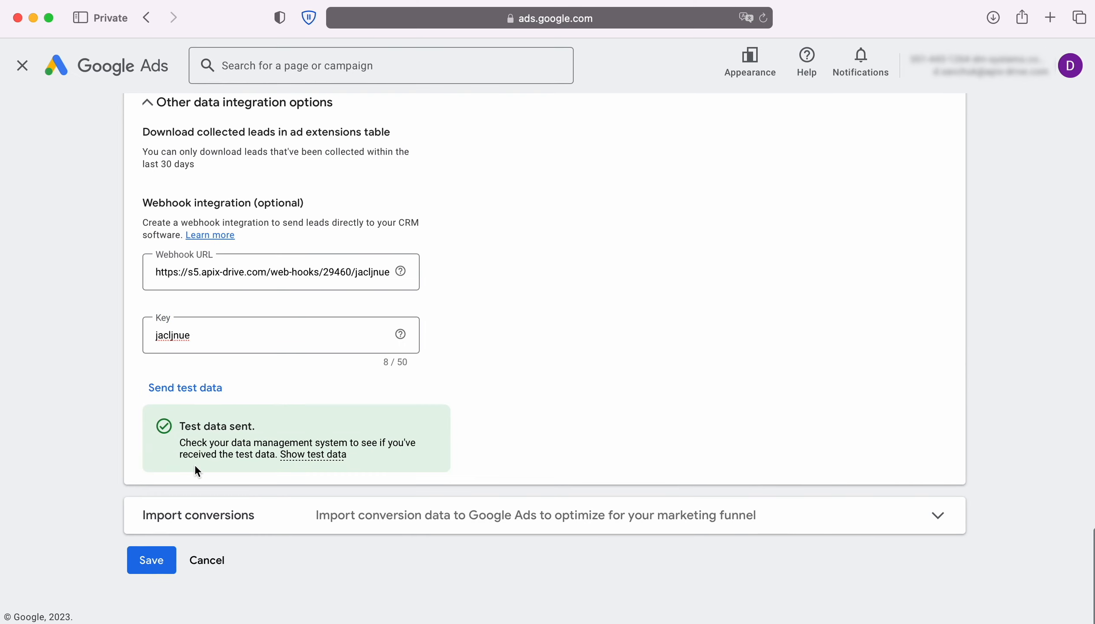
left_click(155, 558)
Return to ApiX-Drive and complete the data source's settings, filter and test stages without adding a filtering condition.
key("ctrl+Tab")
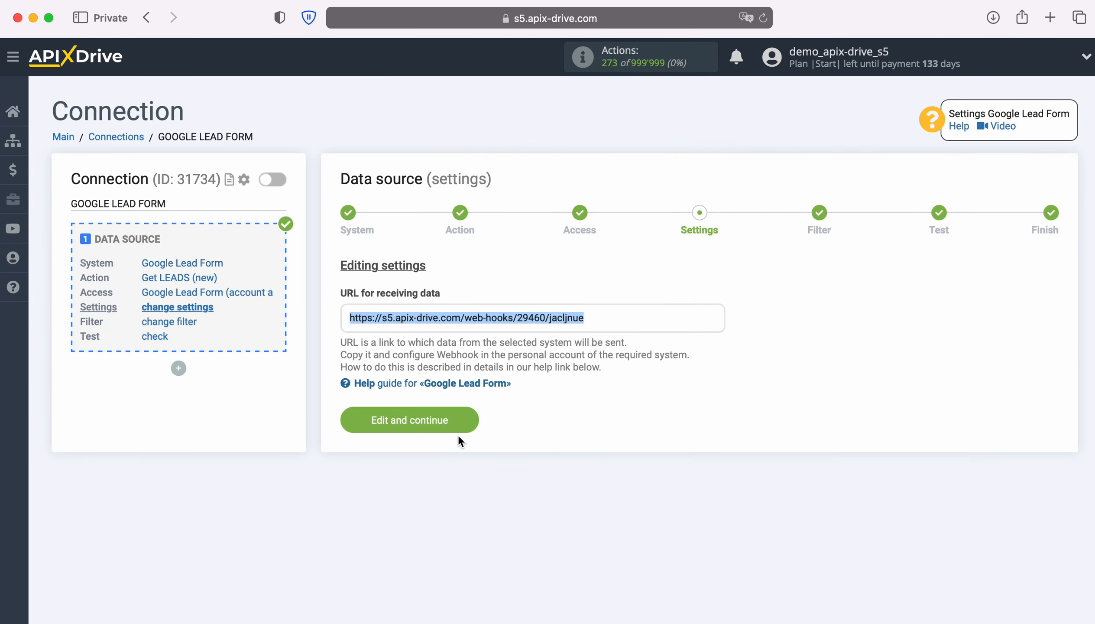
left_click(468, 419)
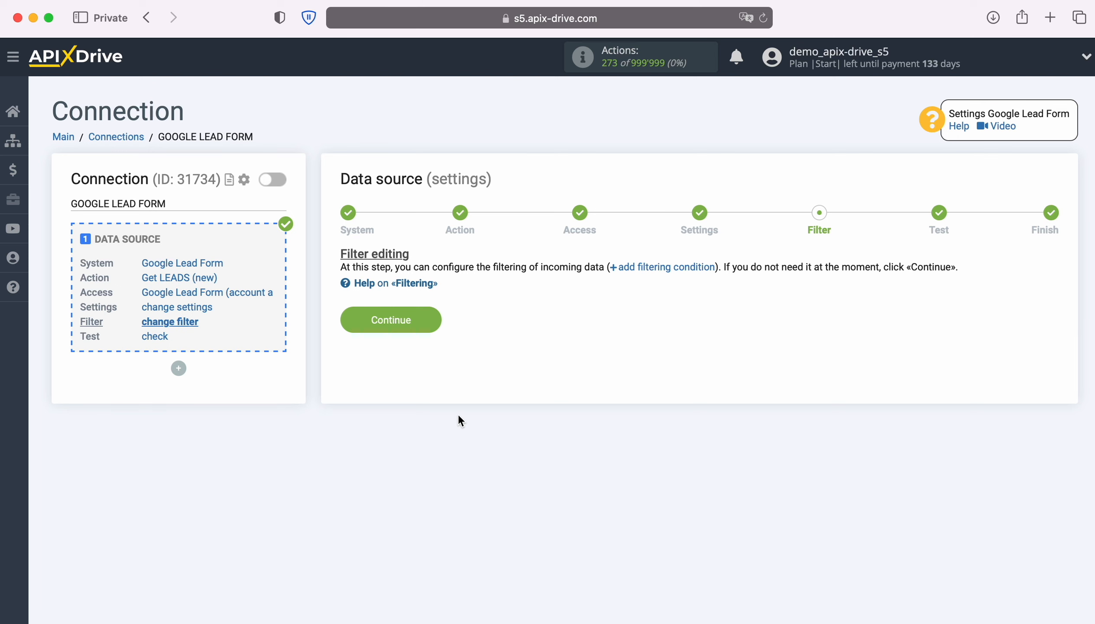
left_click(431, 325)
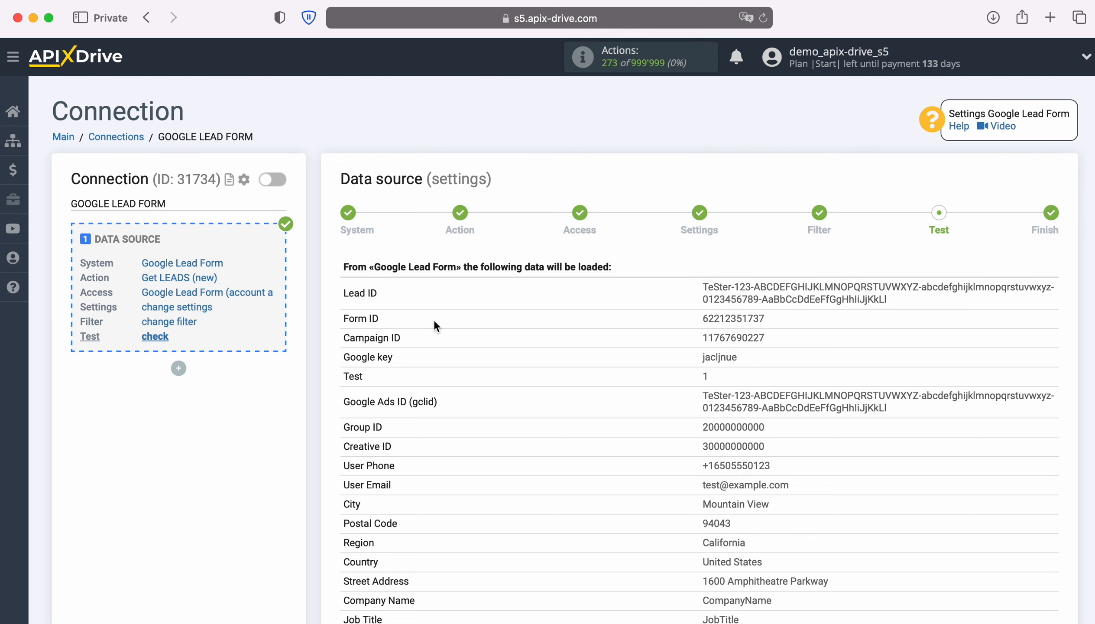
scroll(625, 398, "down", 5)
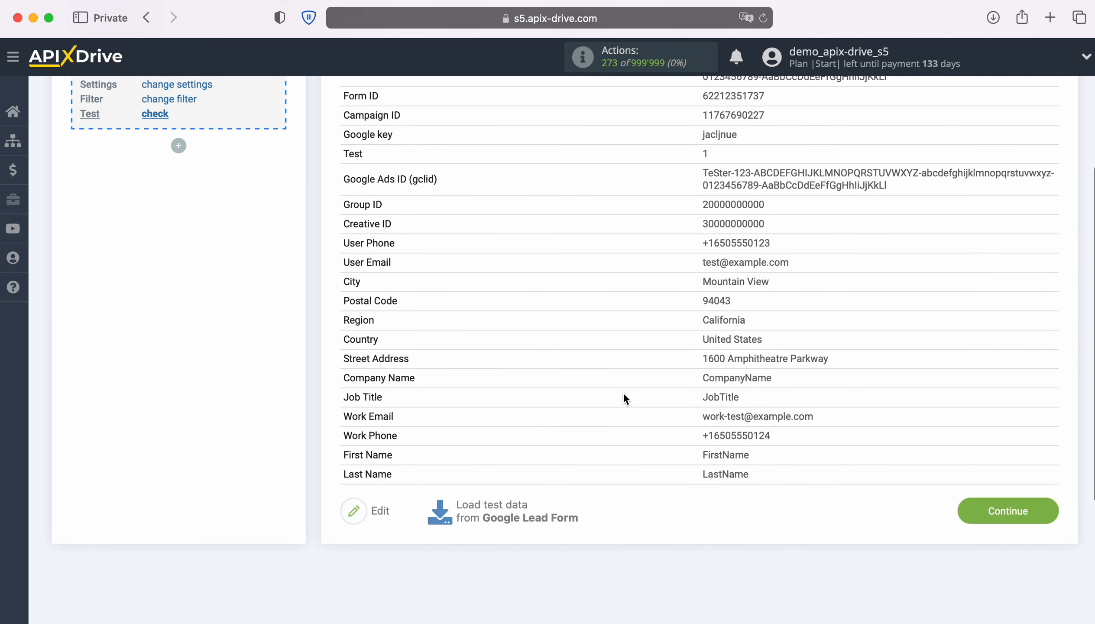
left_click(1046, 506)
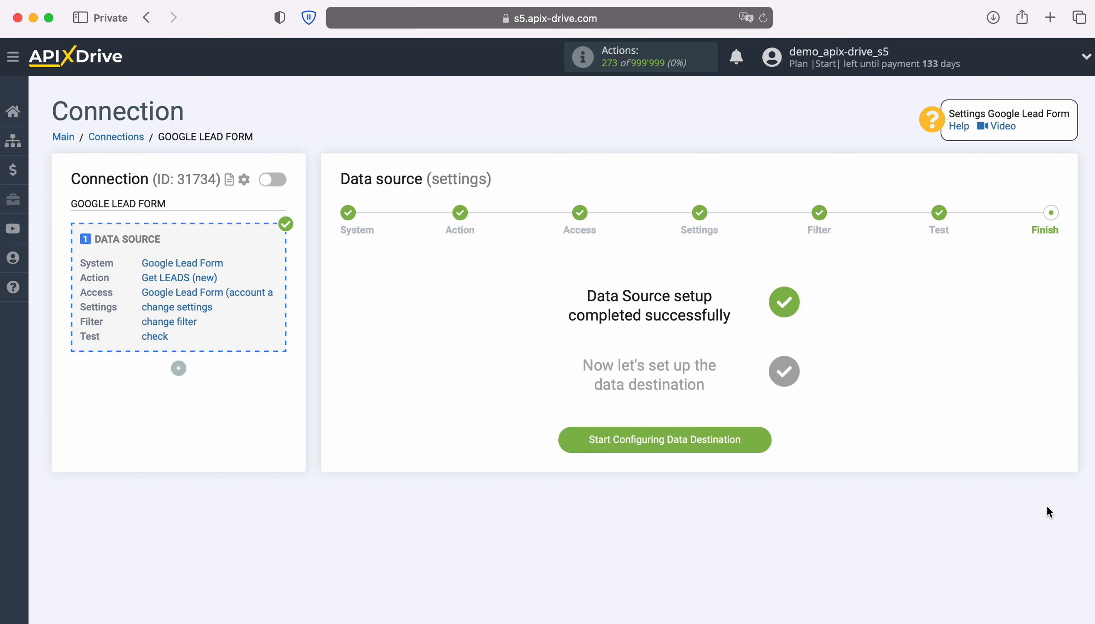
Start configuring the data destination and select Salesforce CRM as its system.
left_click(767, 436)
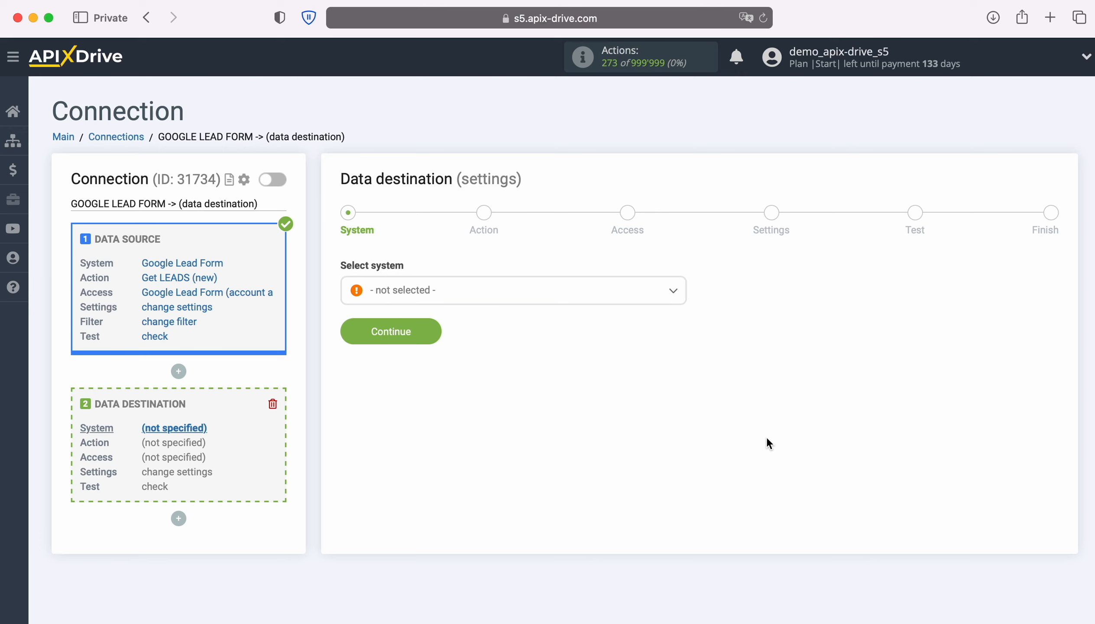
left_click(523, 291)
scroll(587, 435, "down", 5)
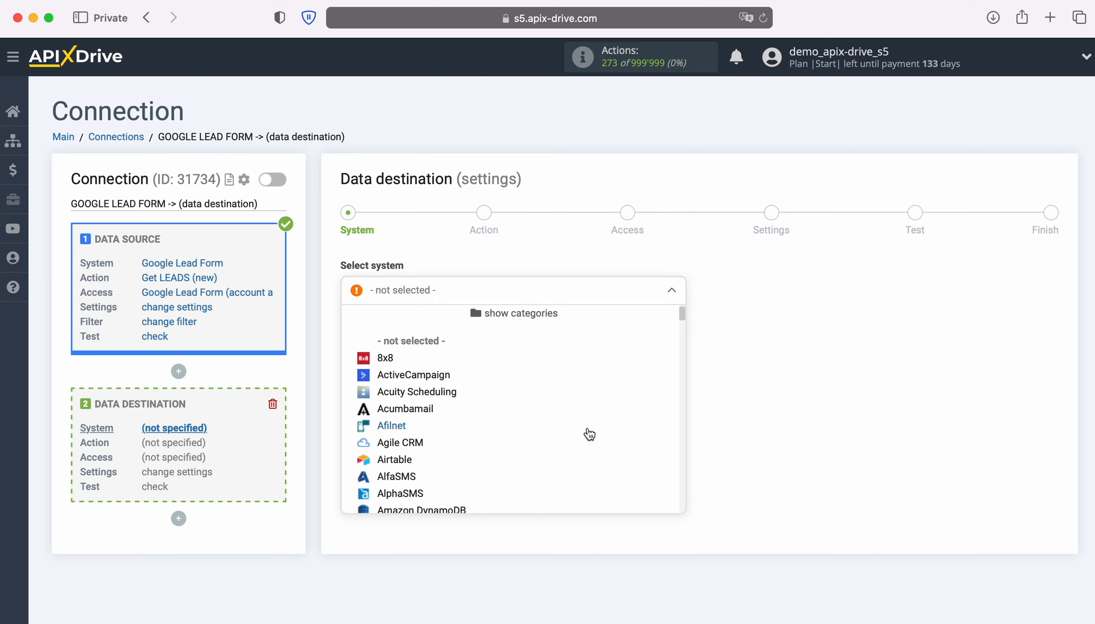
scroll(589, 433, "down", 15)
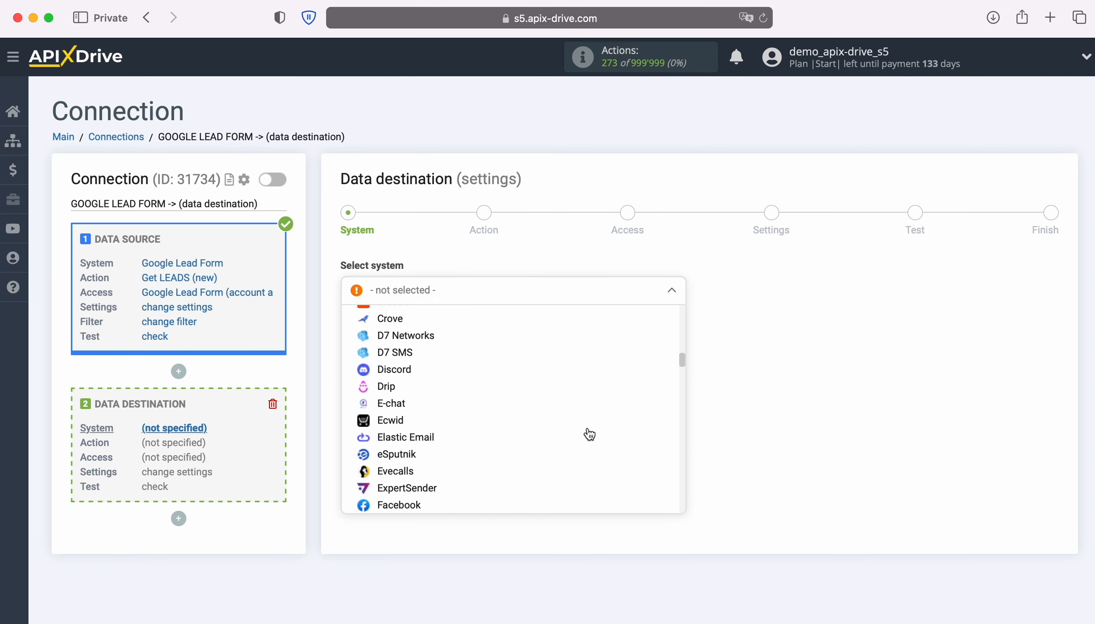
scroll(589, 434, "down", 15)
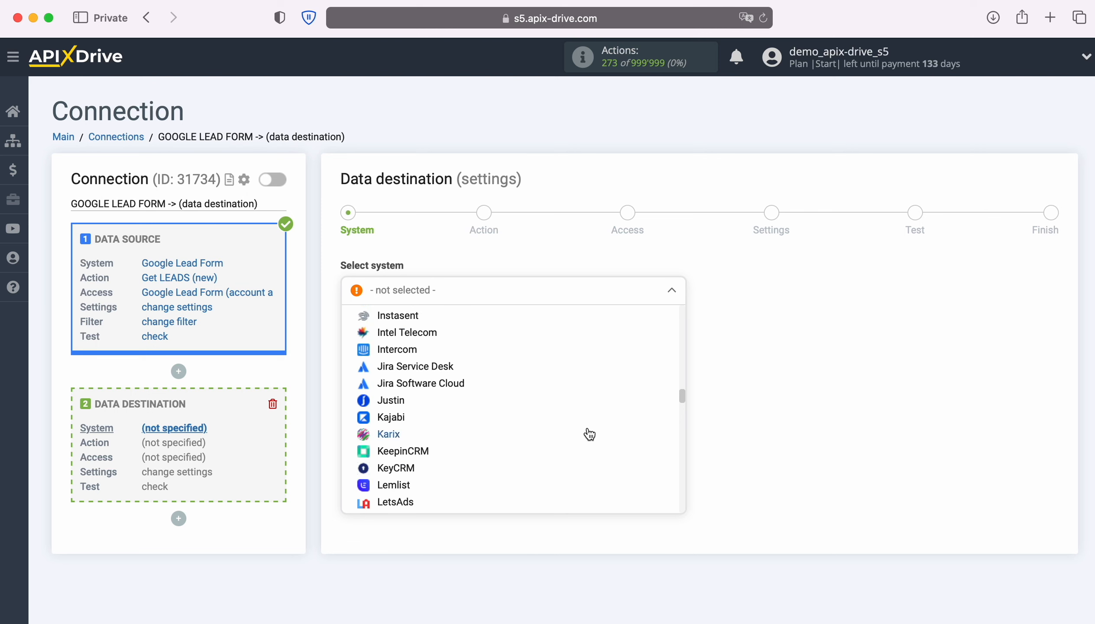
scroll(589, 434, "down", 15)
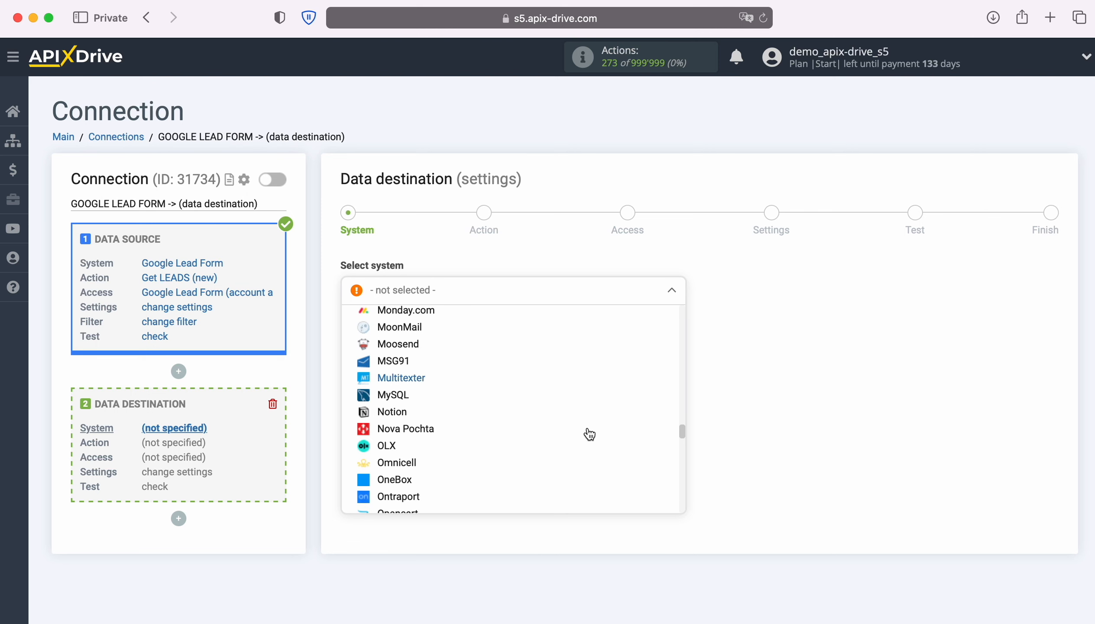
scroll(589, 433, "down", 5)
left_click(439, 414)
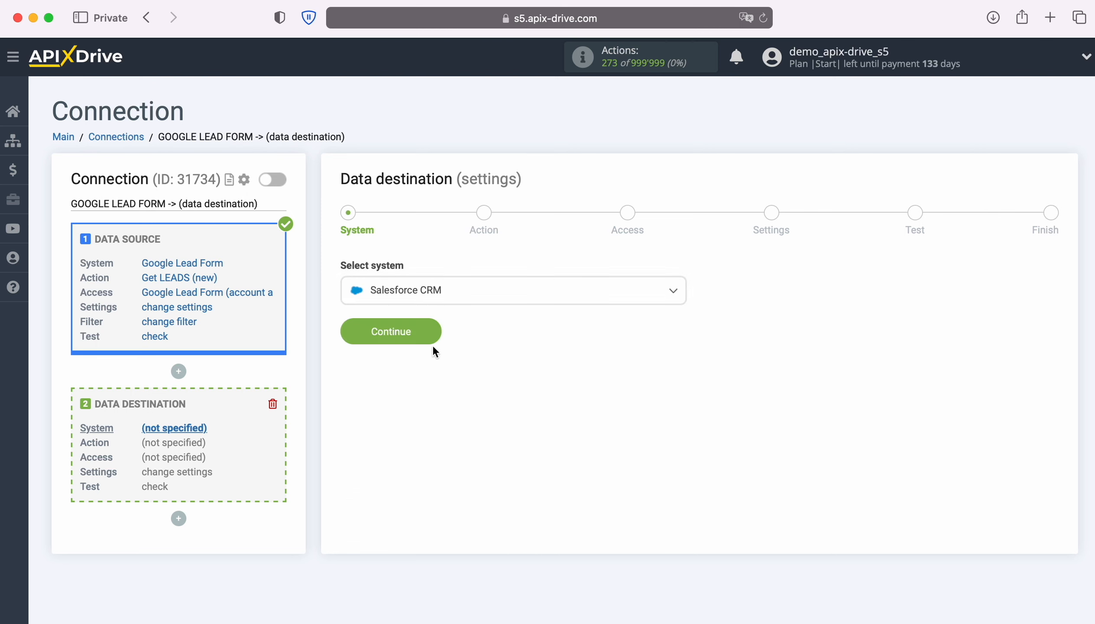
left_click(433, 330)
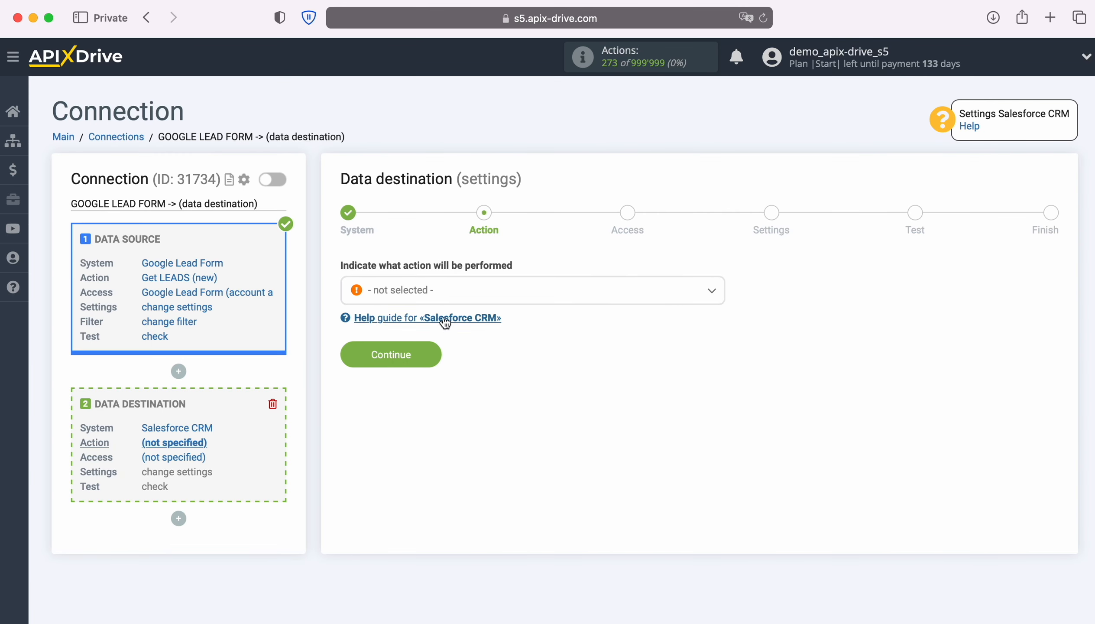
Set the destination action to Create ORDER and continue to the access stage.
left_click(470, 295)
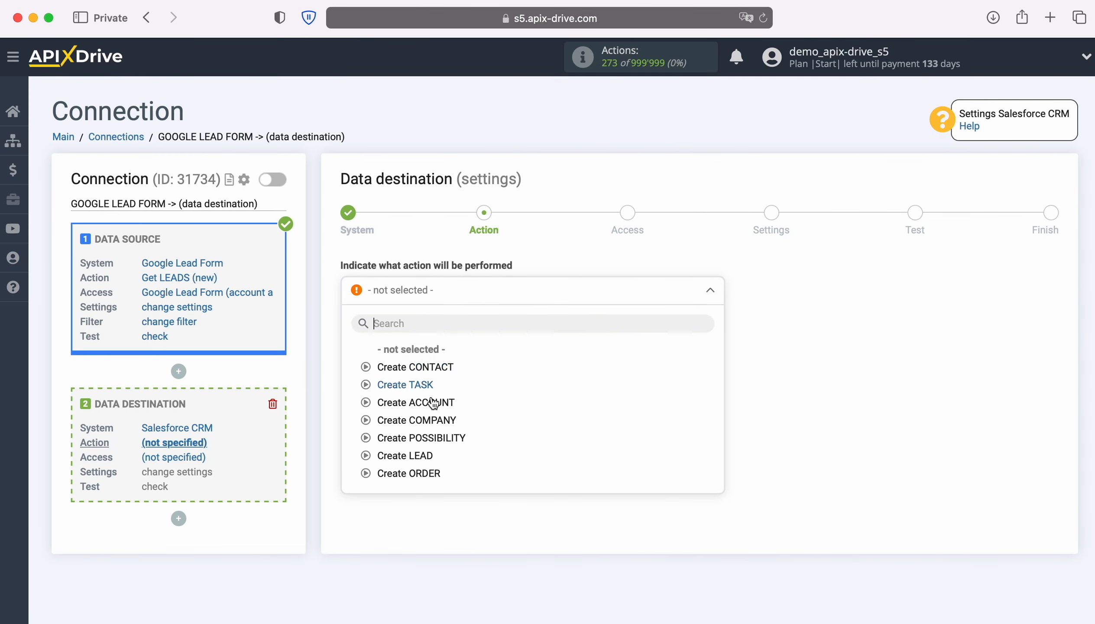
left_click(430, 474)
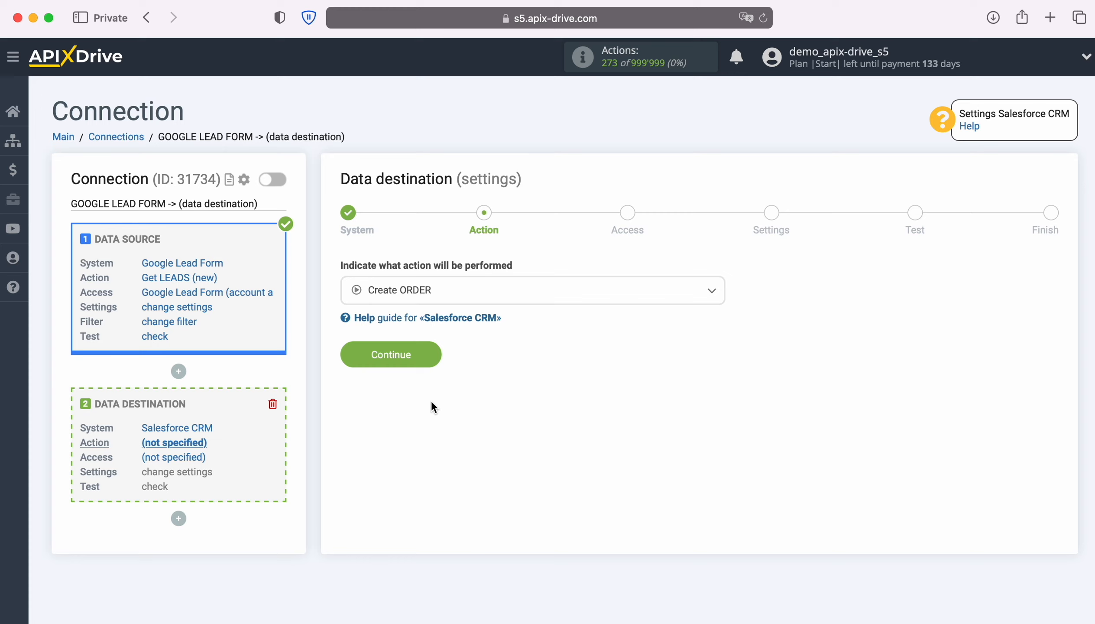
left_click(432, 354)
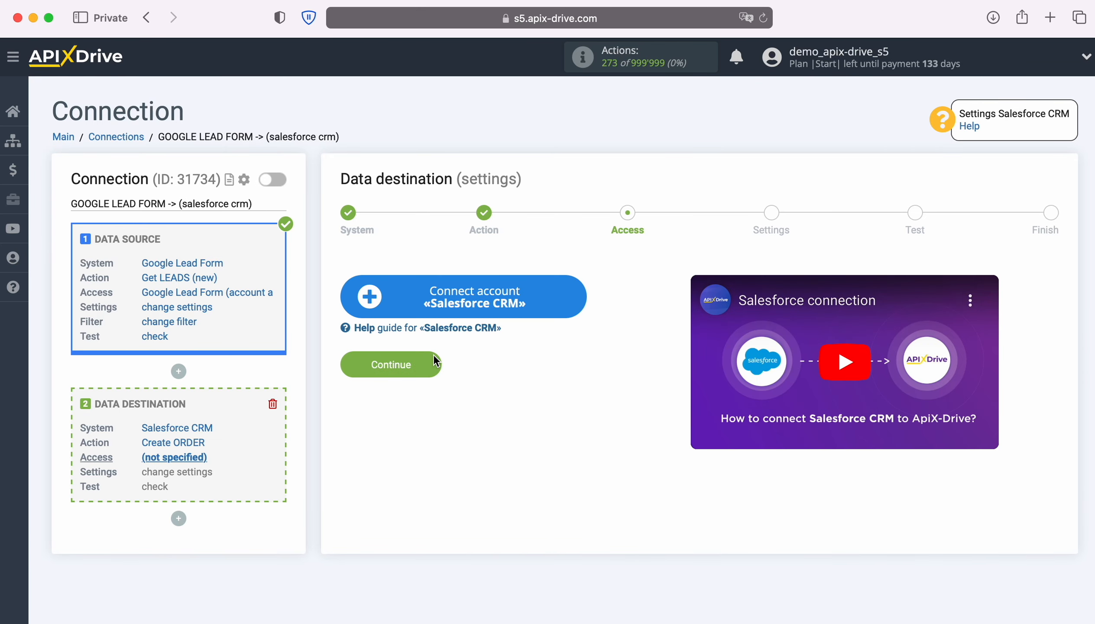
Connect a Salesforce CRM account by logging in with the account's username and password.
left_click(575, 298)
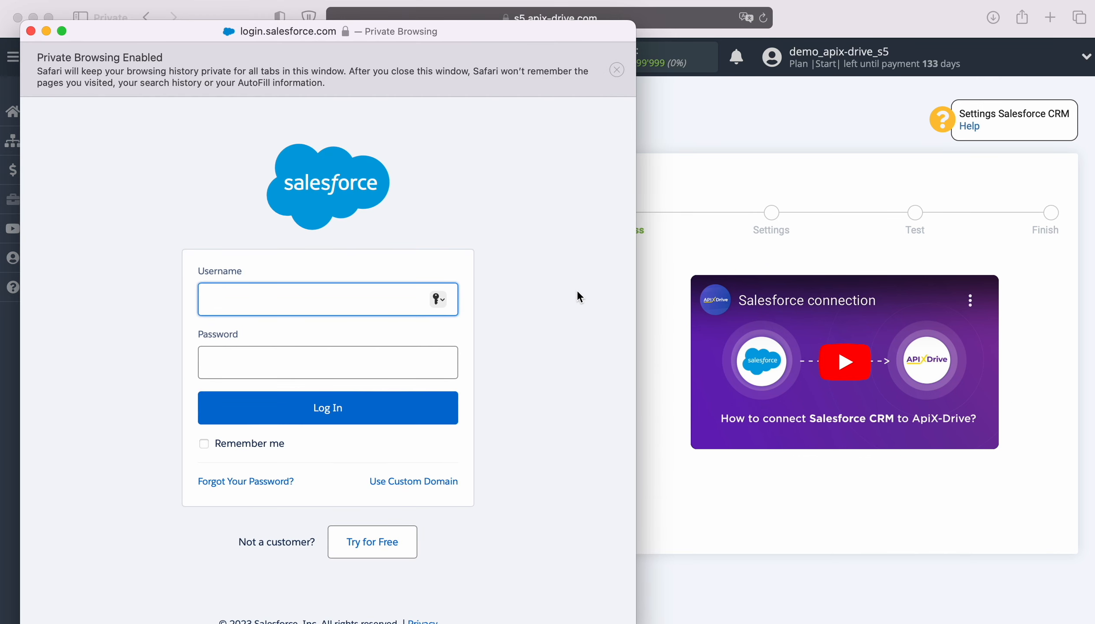
right_click(344, 287)
left_click(373, 330)
left_click(308, 359)
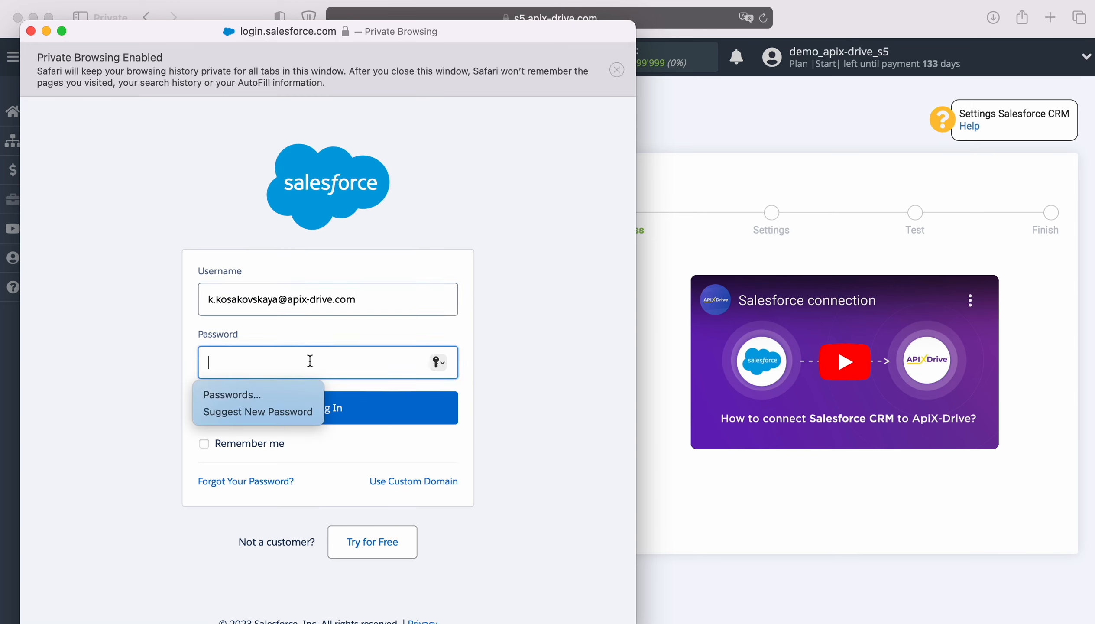
type("••••••••••••")
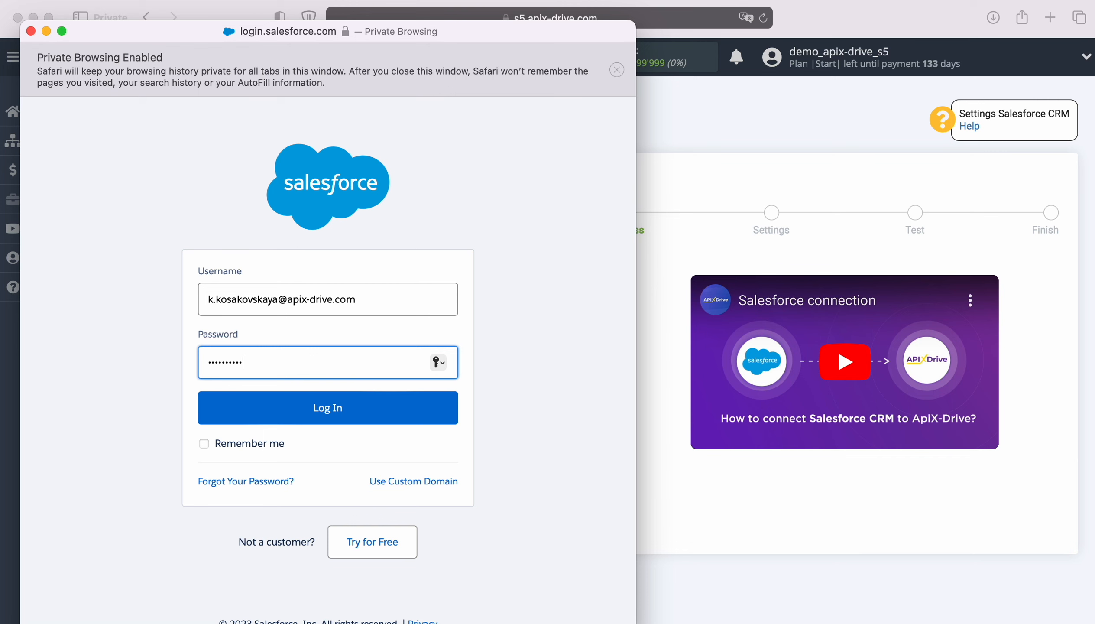
left_click(343, 401)
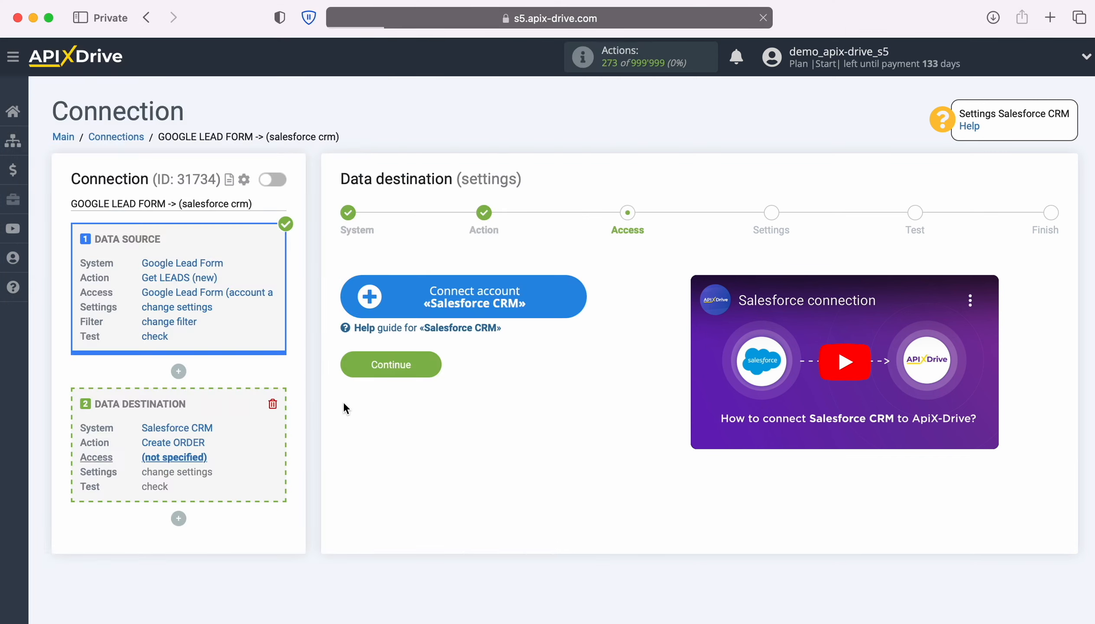
Select the newly connected Salesforce account as the login and continue to the destination settings.
left_click(557, 296)
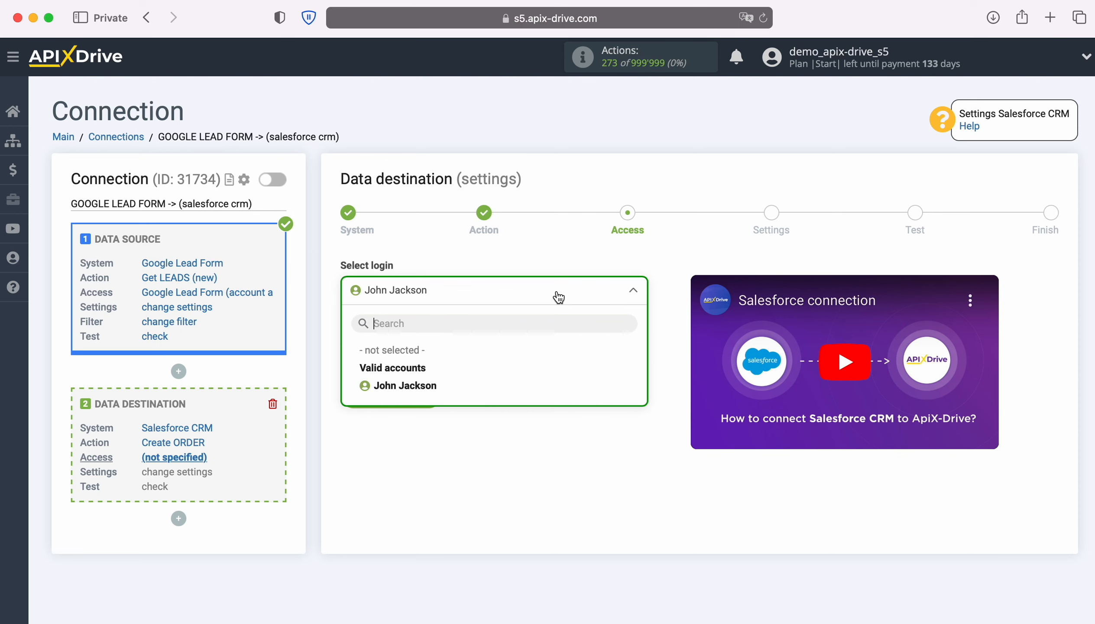
left_click(432, 384)
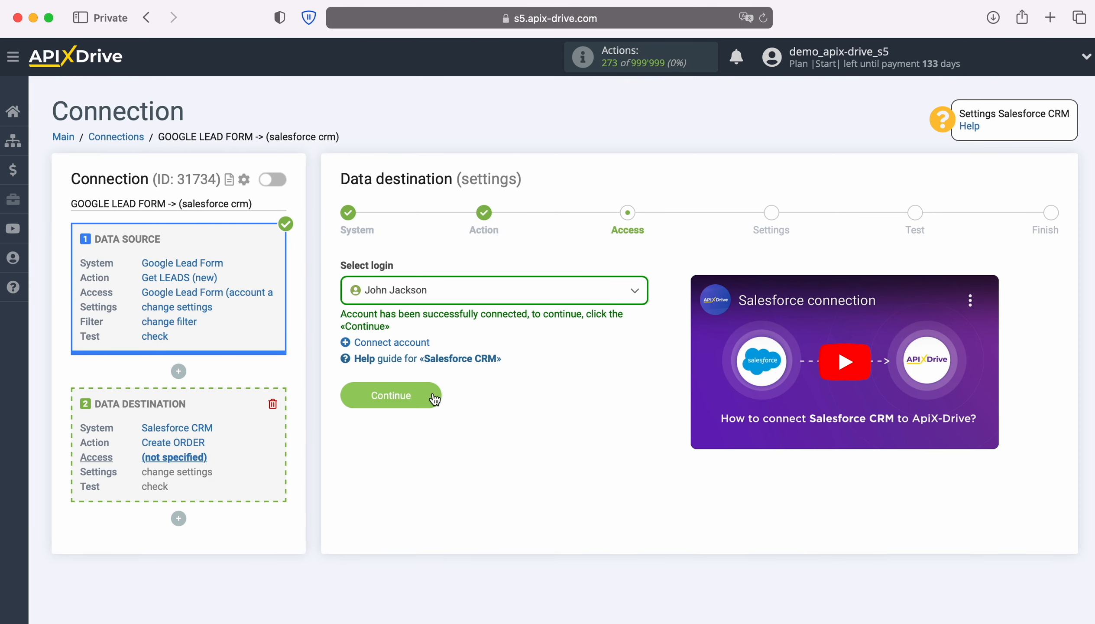
left_click(433, 397)
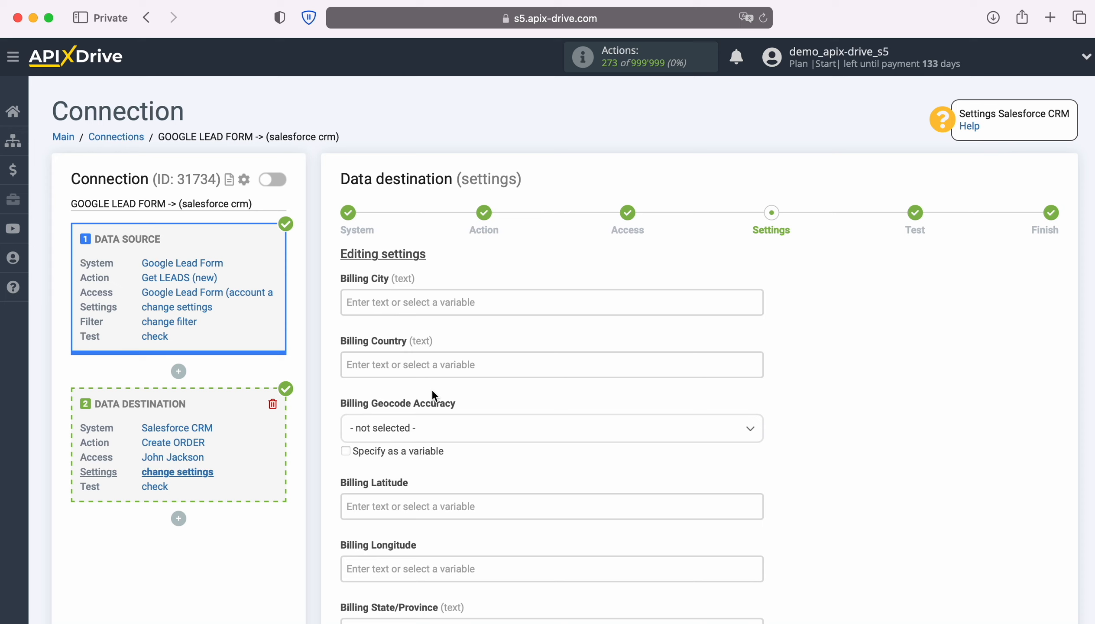
Insert the Google Lead Form variables First Name and Last Name into the order's Description field.
scroll(432, 395, "down", 10)
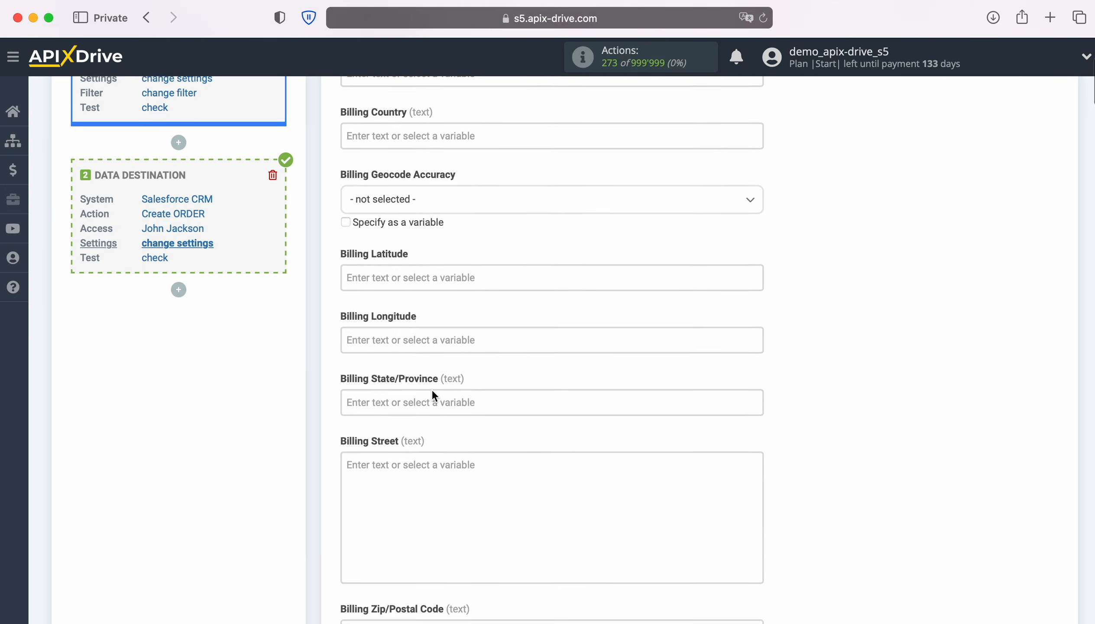
scroll(433, 390, "down", 10)
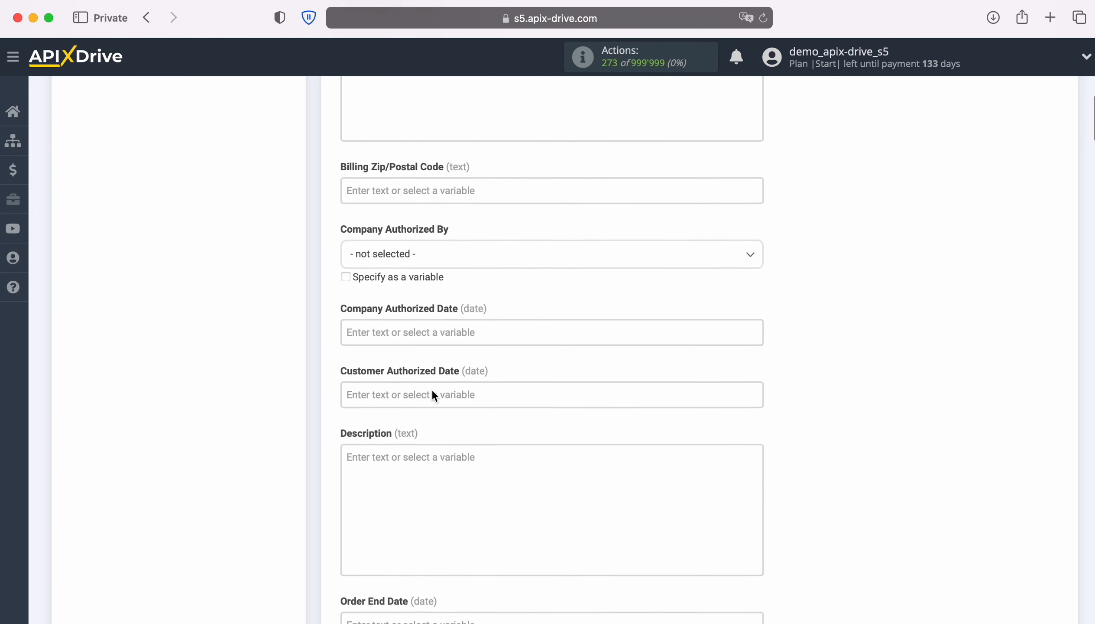
left_click(432, 321)
scroll(432, 313, "down", 3)
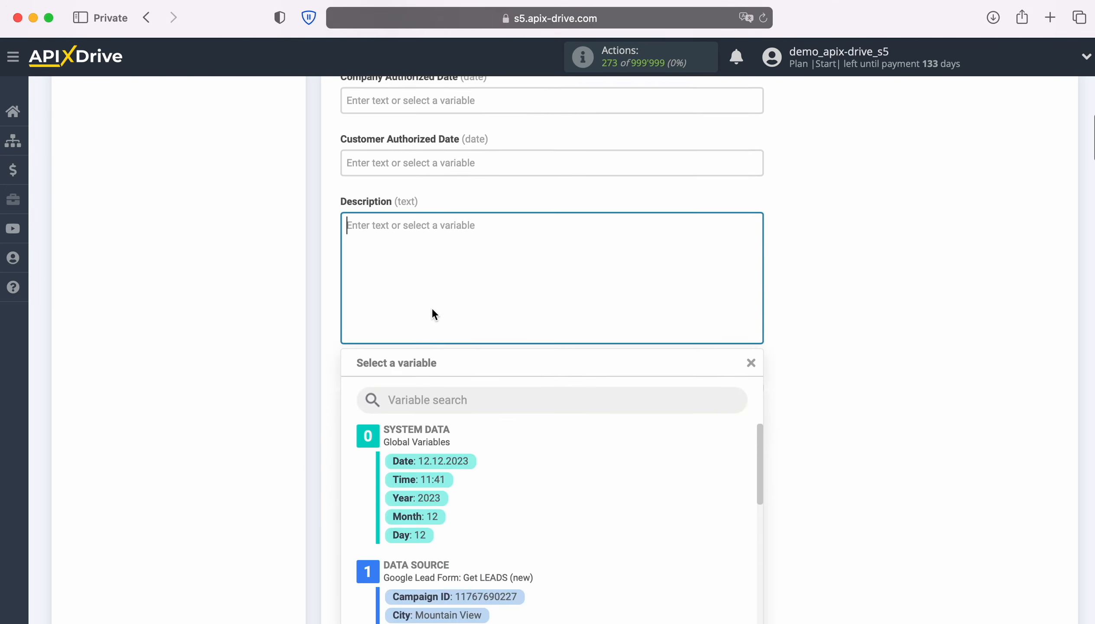
scroll(621, 478, "down", 1)
scroll(620, 478, "down", 3)
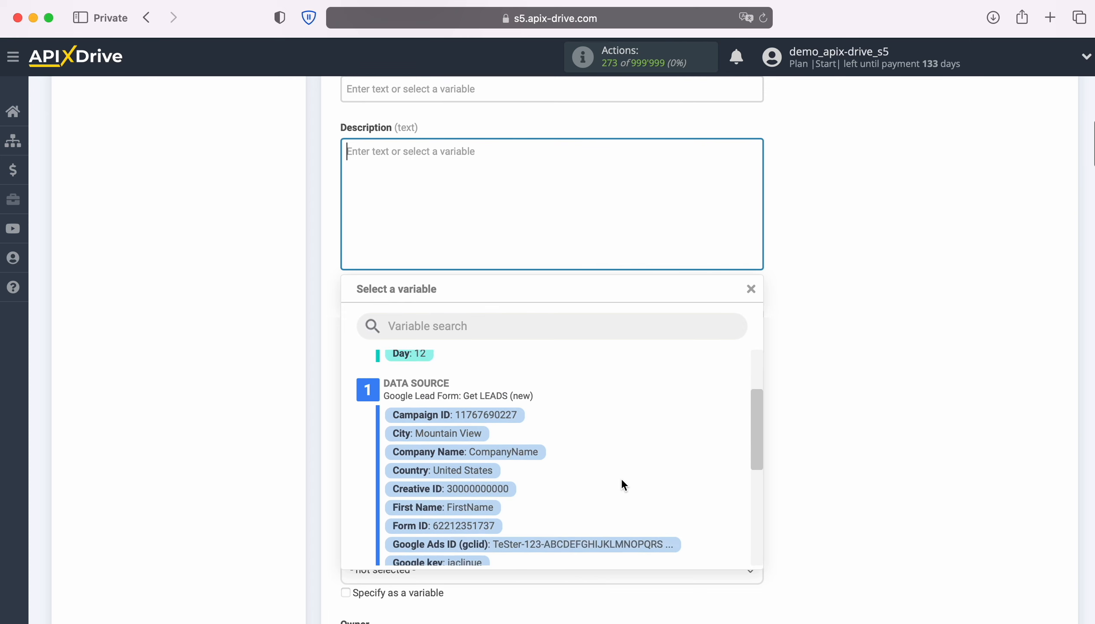
left_click(477, 456)
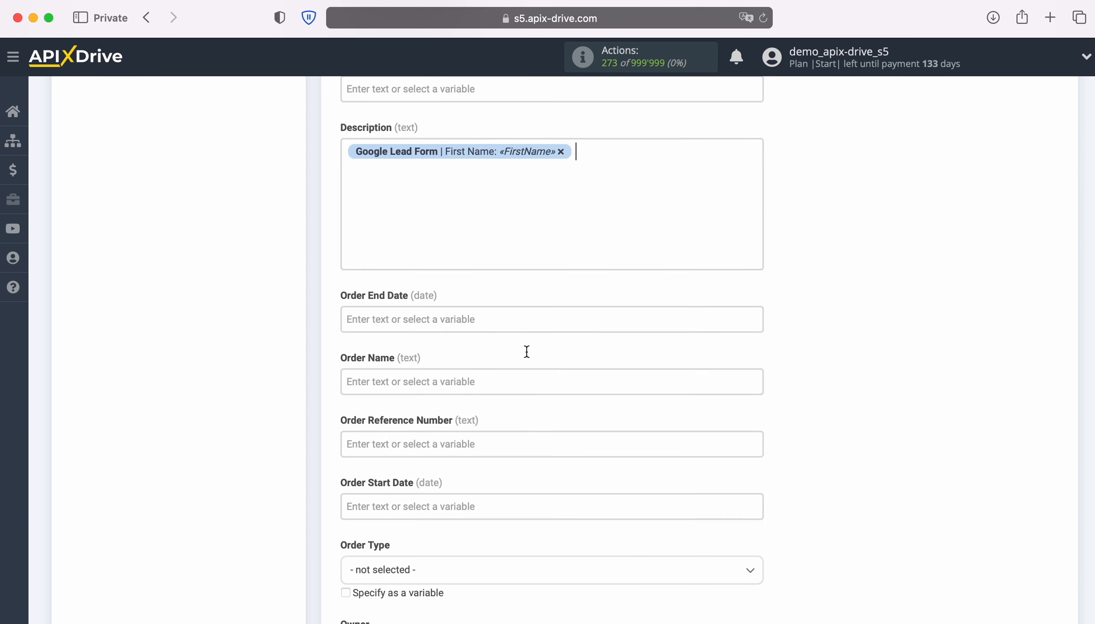
left_click(615, 153)
scroll(608, 456, "down", 4)
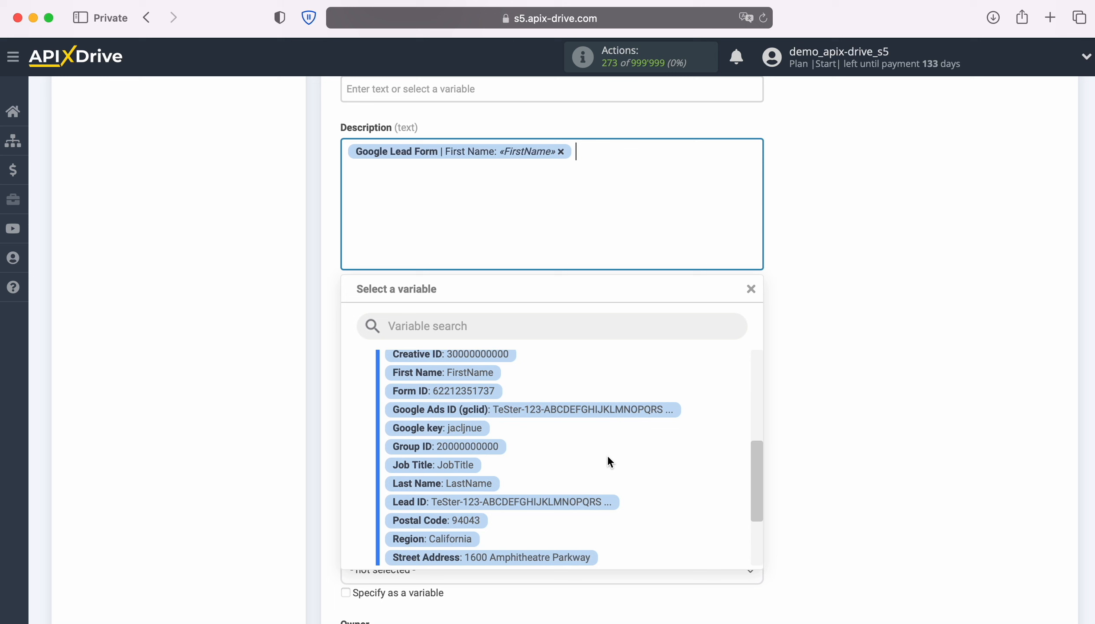
left_click(490, 482)
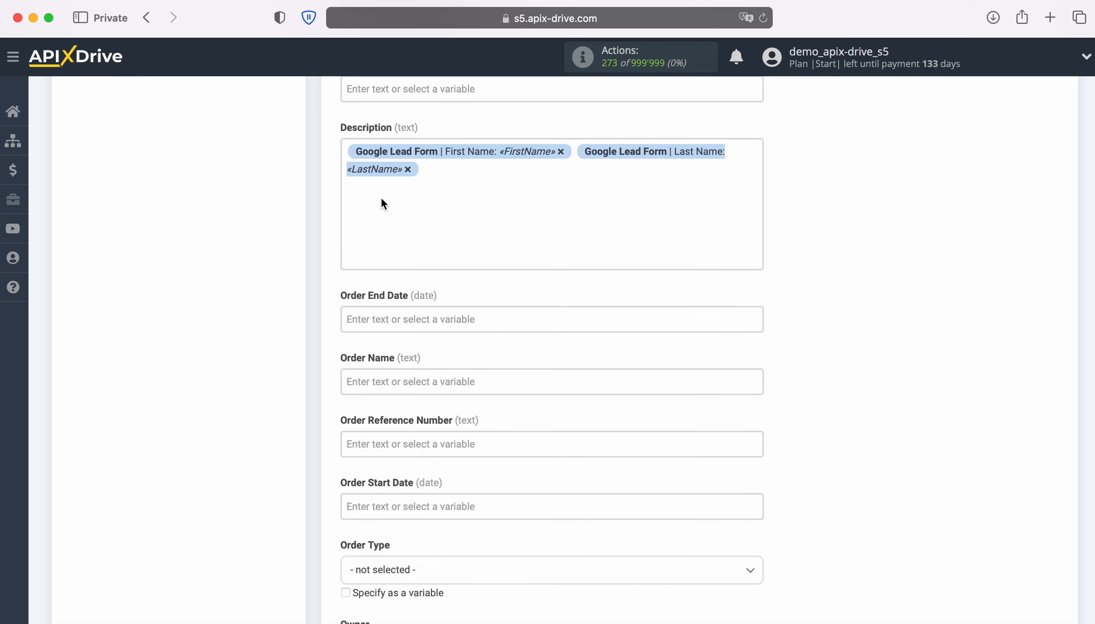
In the Description, put the label "Name" before the name variables and add an "Email" line with the User Email variable.
left_click(346, 152)
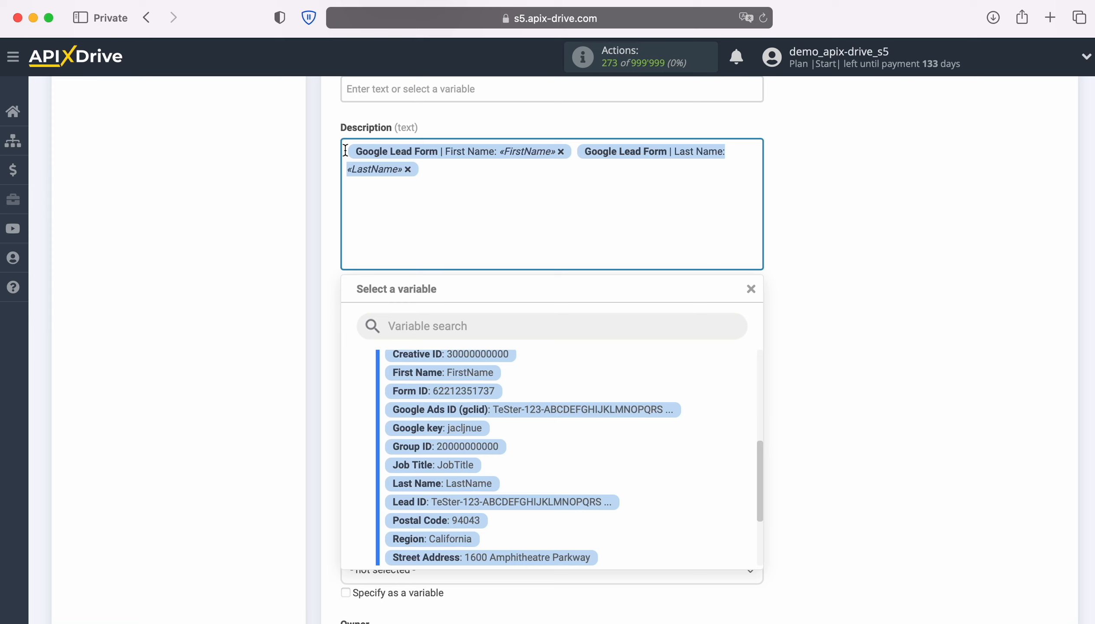
type("Name")
left_click(440, 177)
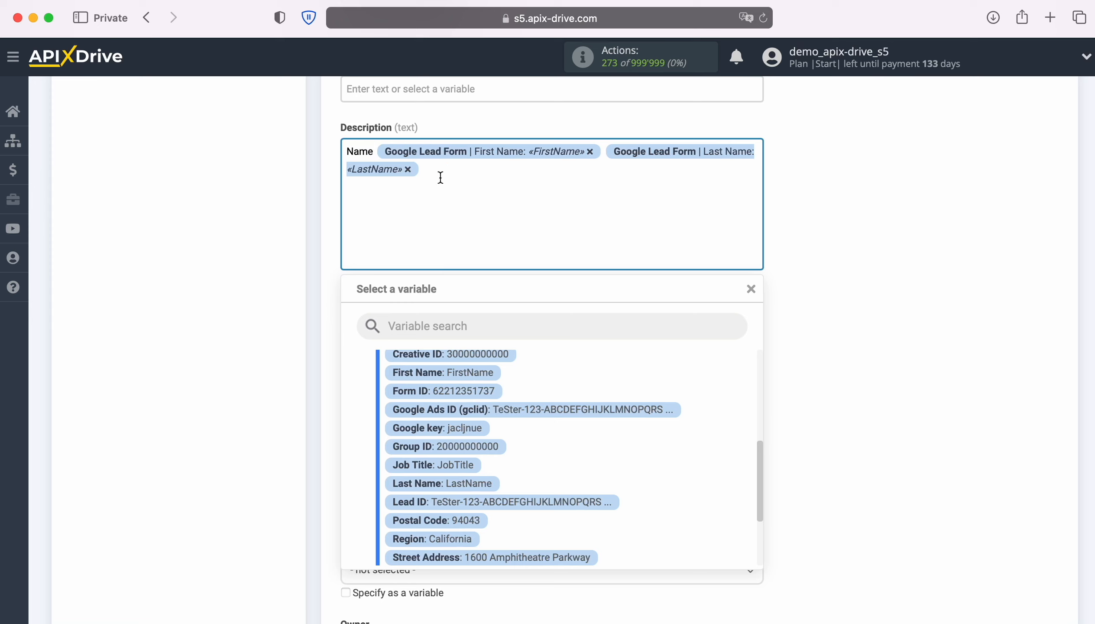
key("Return")
type("Email")
scroll(534, 425, "down", 3)
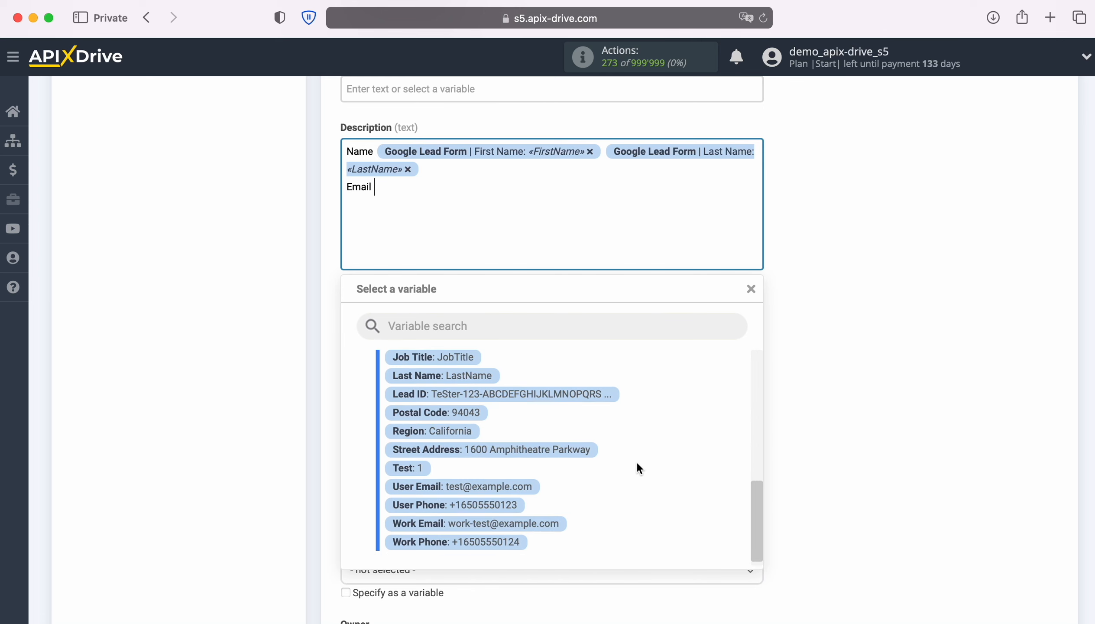
left_click(519, 480)
Add a "Phone" line with the User Phone variable to the Description.
type("Pho")
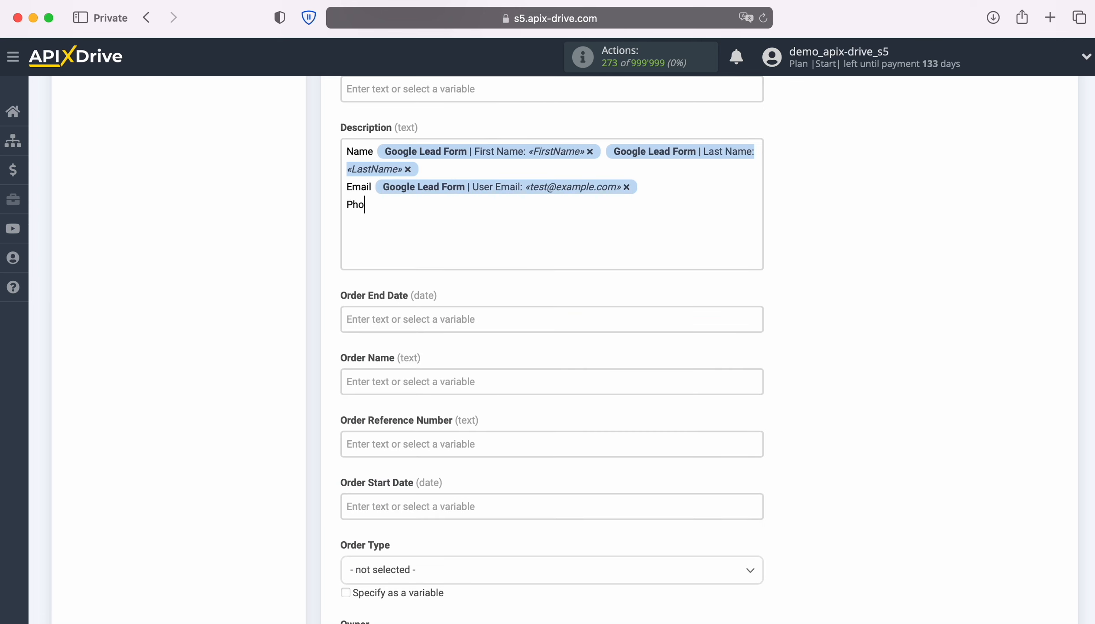
type("ne")
scroll(662, 454, "down", 1)
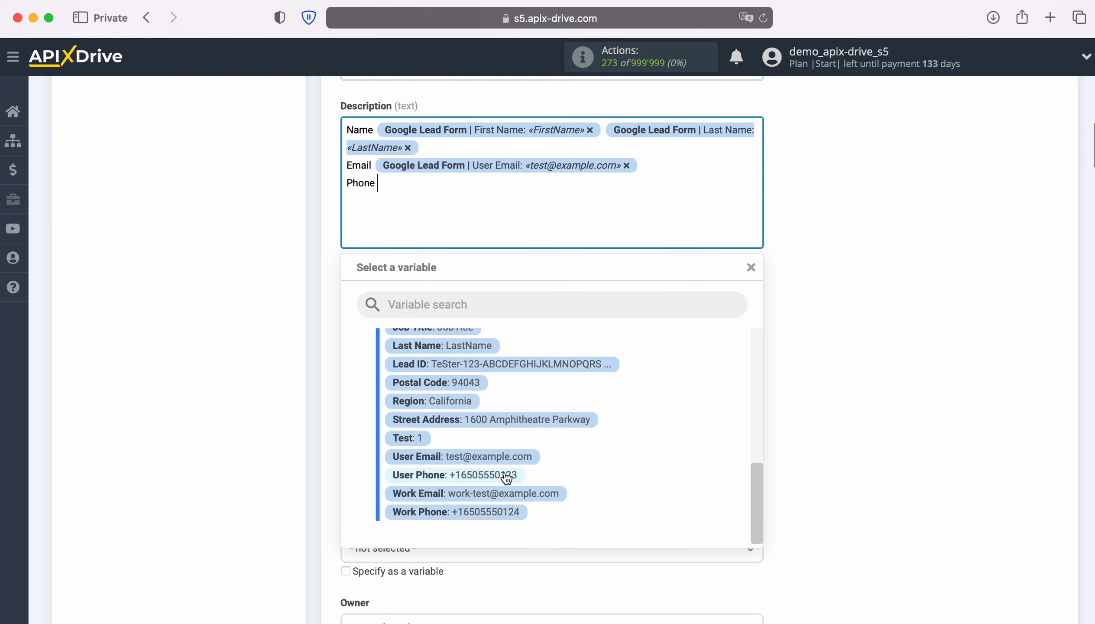
left_click(501, 477)
Fill Order Name with "New Lead from Google Lead Form" followed by the First Name and Last Name variables.
scroll(883, 374, "down", 3)
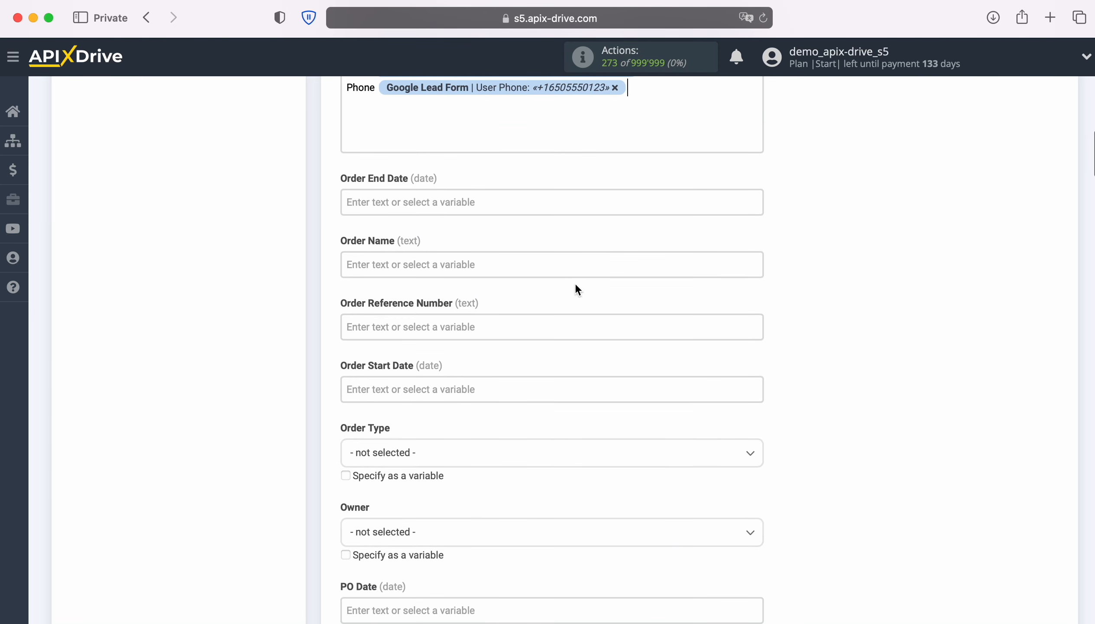
left_click(566, 267)
scroll(561, 274, "down", 3)
type("New ")
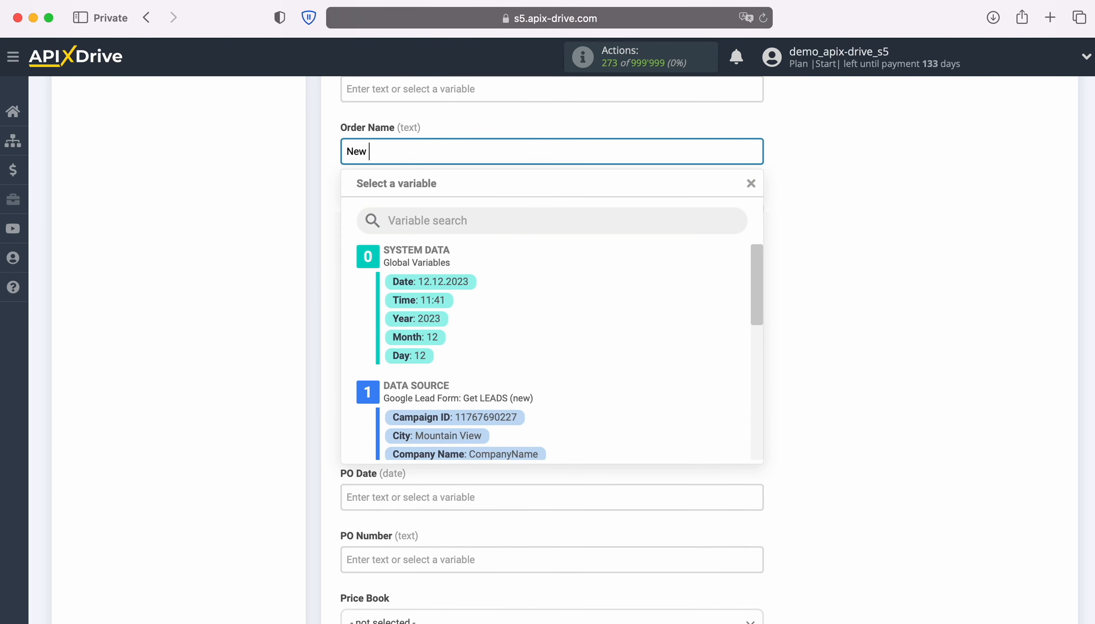
type("Lead from Google Lead Form")
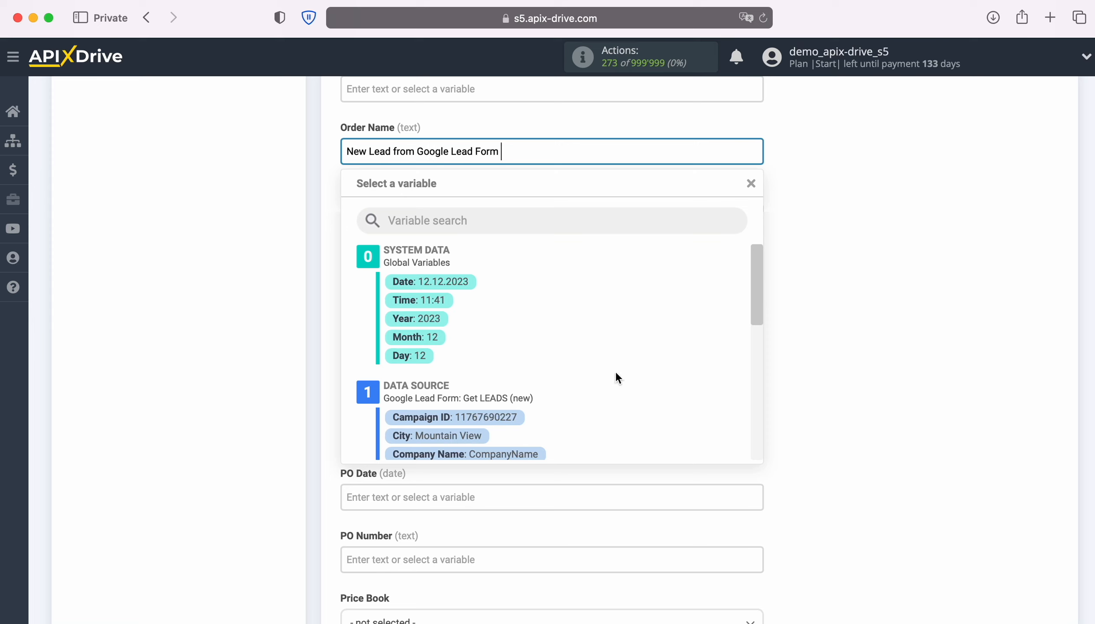
scroll(662, 382, "down", 5)
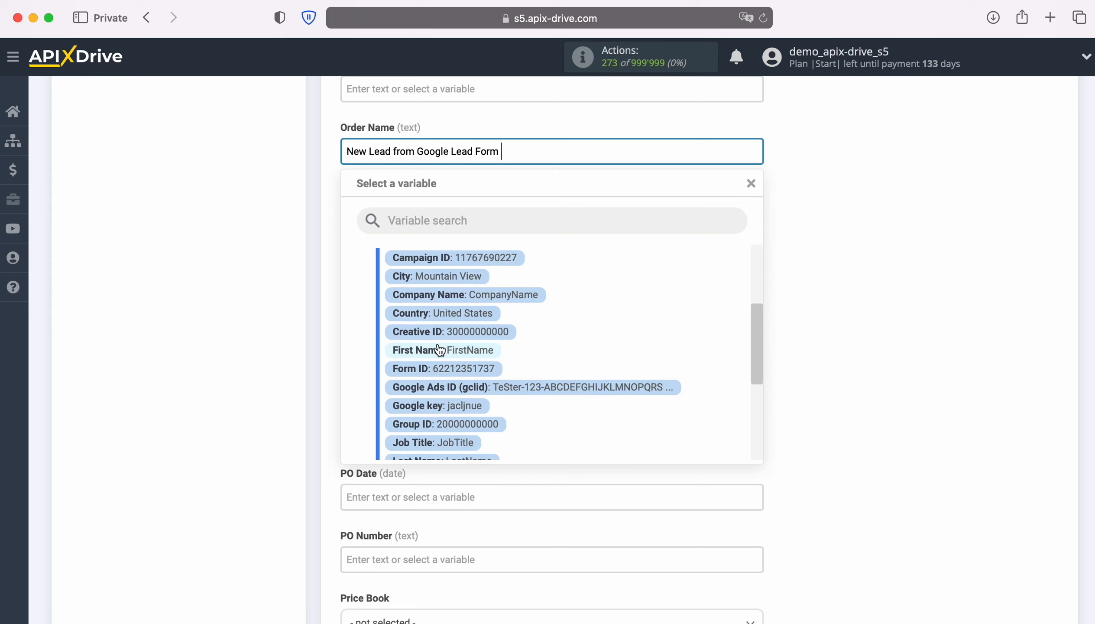
left_click(430, 350)
left_click(729, 152)
scroll(566, 350, "down", 3)
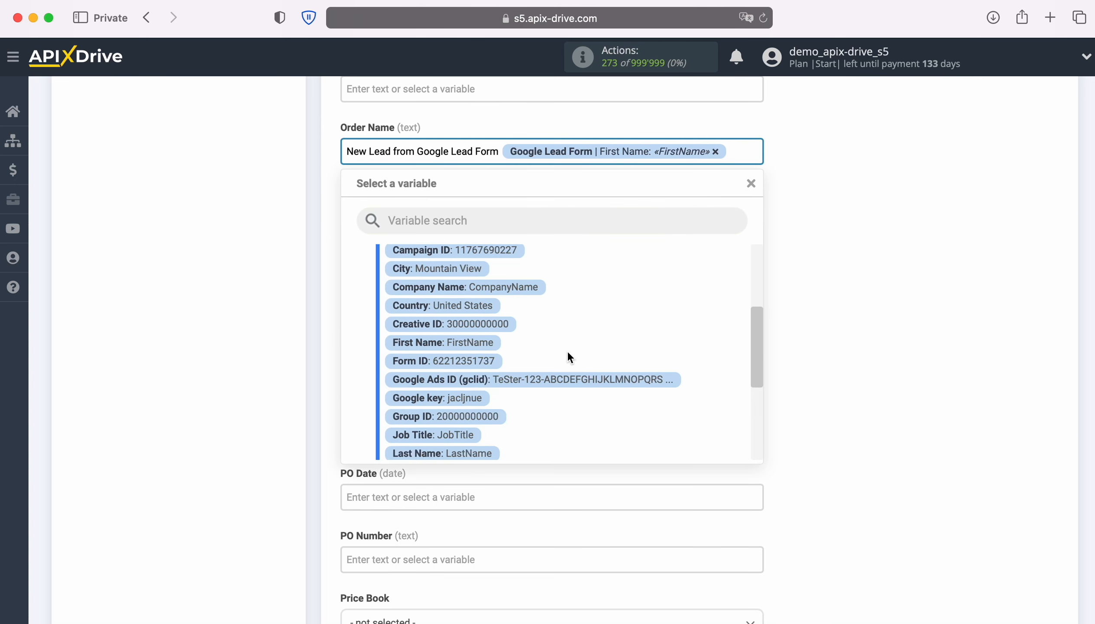
left_click(482, 378)
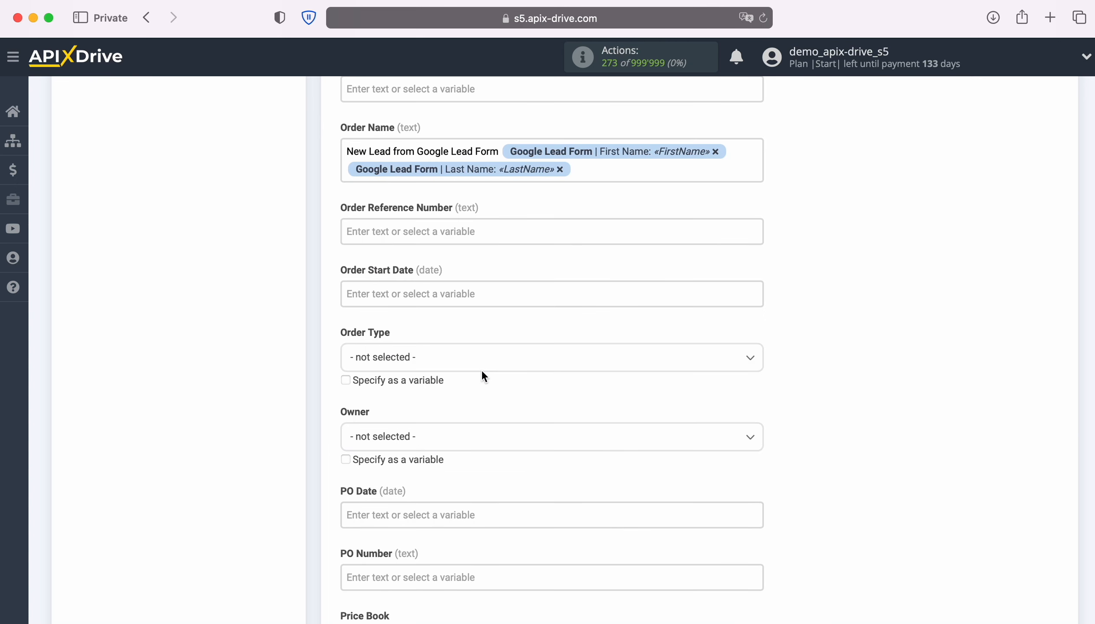
Set Order Start Date to the system Date variable and choose Standard Price Book as the Price Book.
left_click(443, 297)
scroll(443, 297, "down", 3)
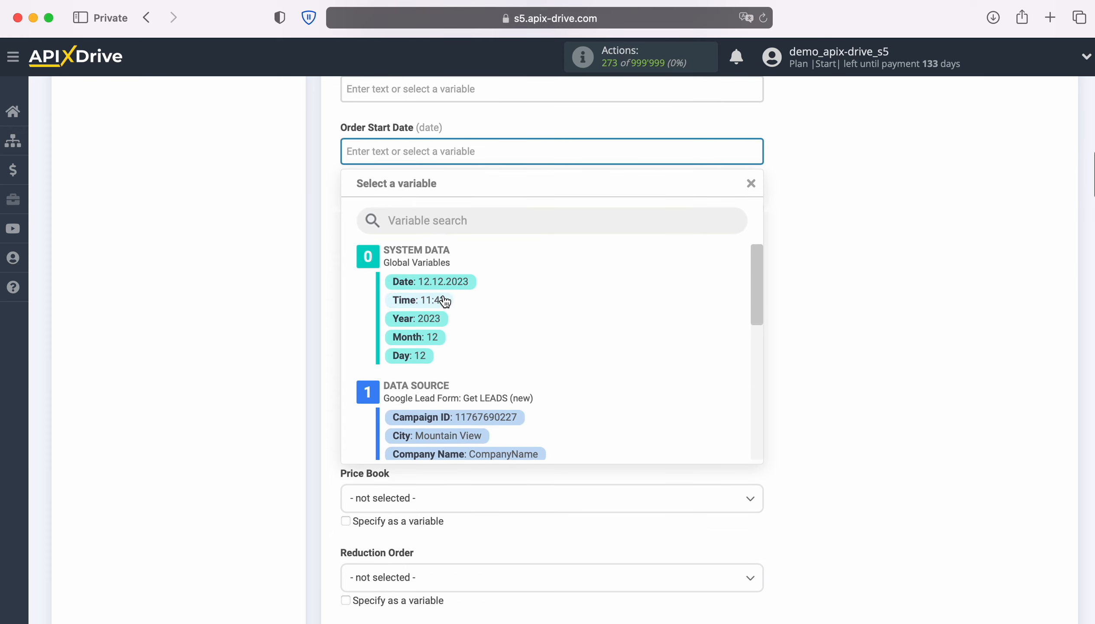
left_click(445, 284)
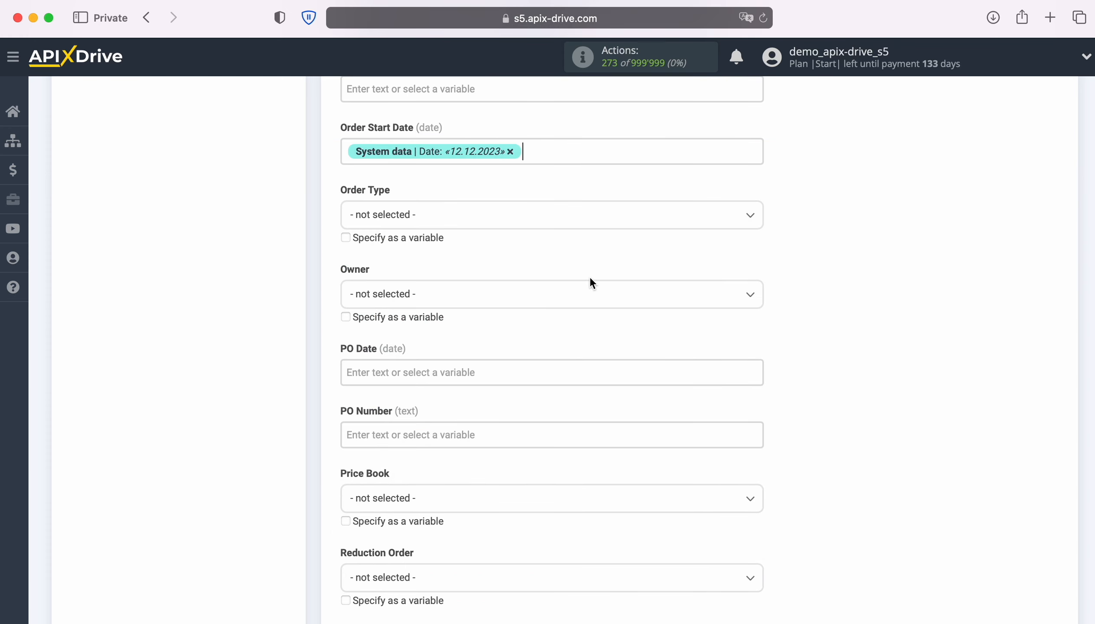
scroll(590, 278, "down", 5)
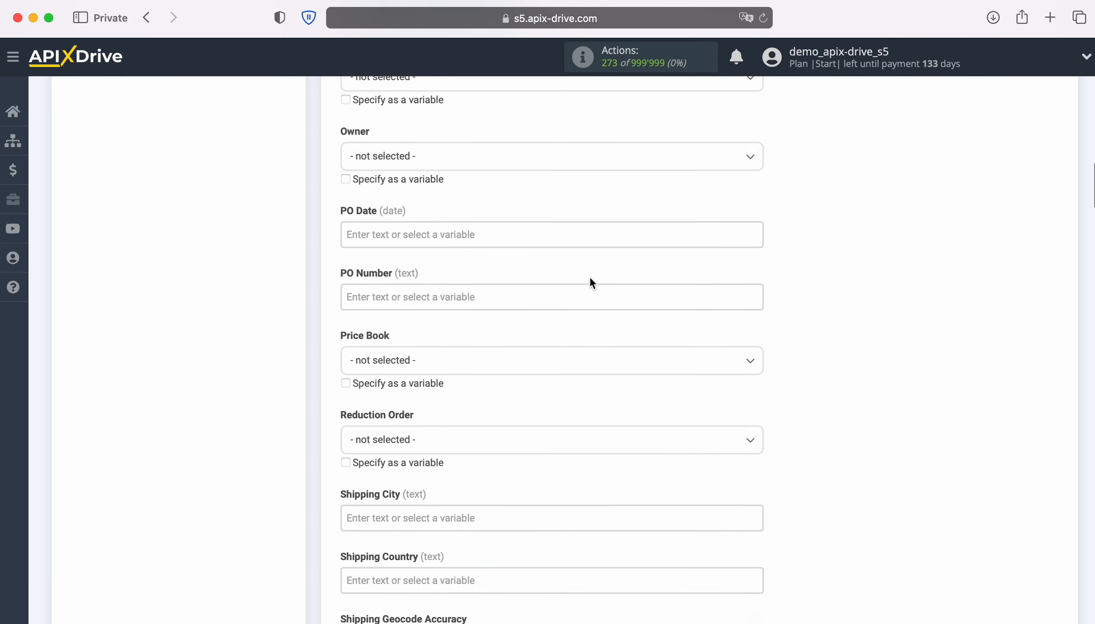
left_click(564, 276)
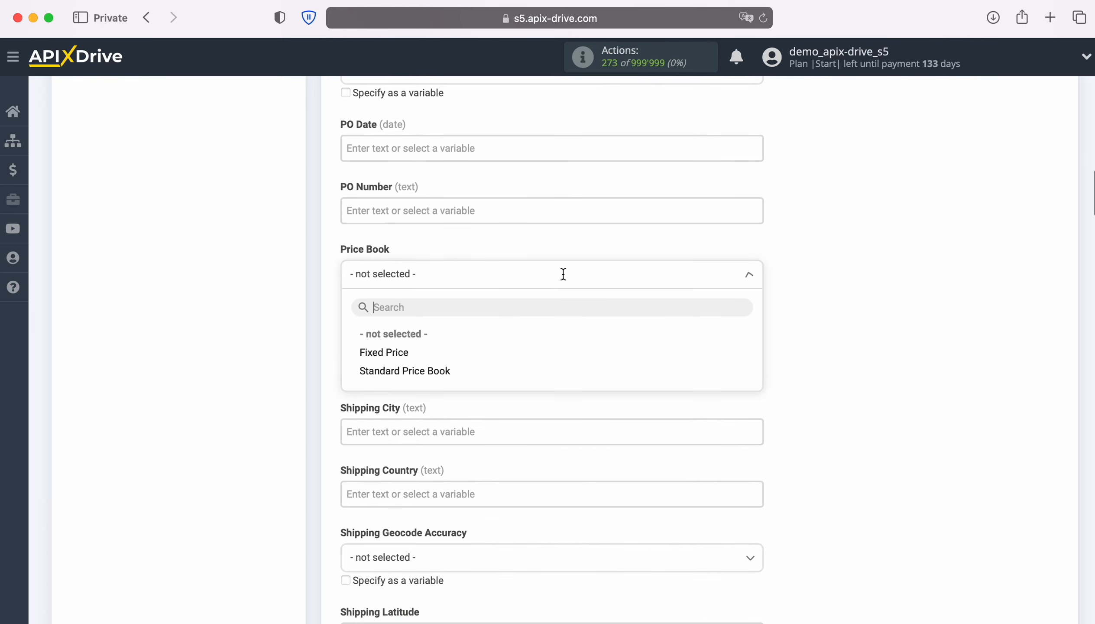
left_click(440, 370)
Set the order's Status to Draft.
scroll(574, 314, "down", 6)
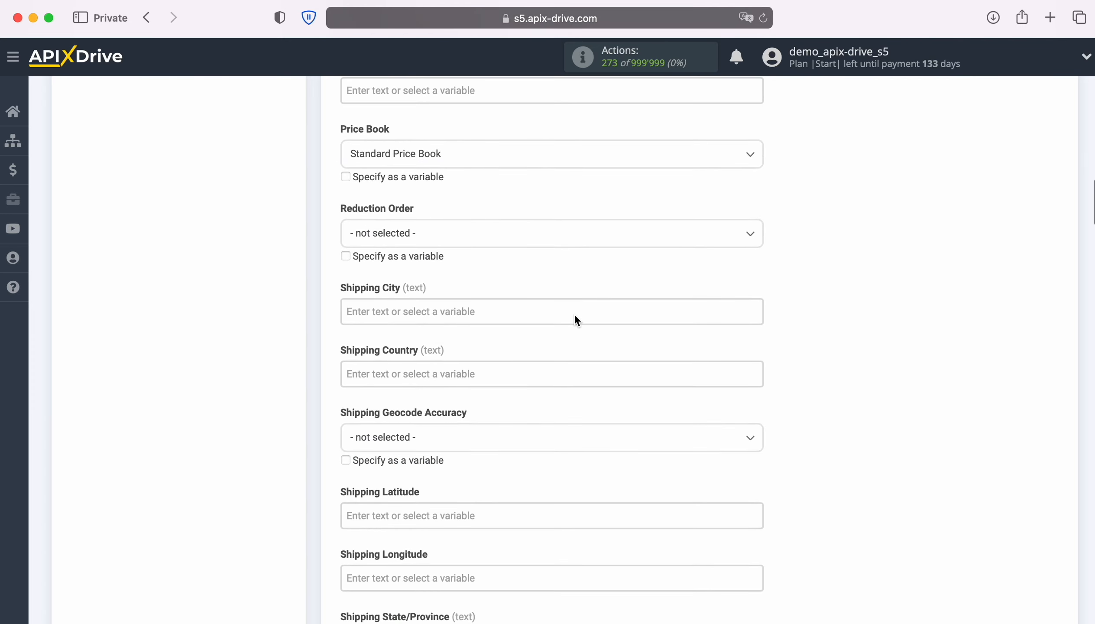
scroll(574, 314, "down", 7)
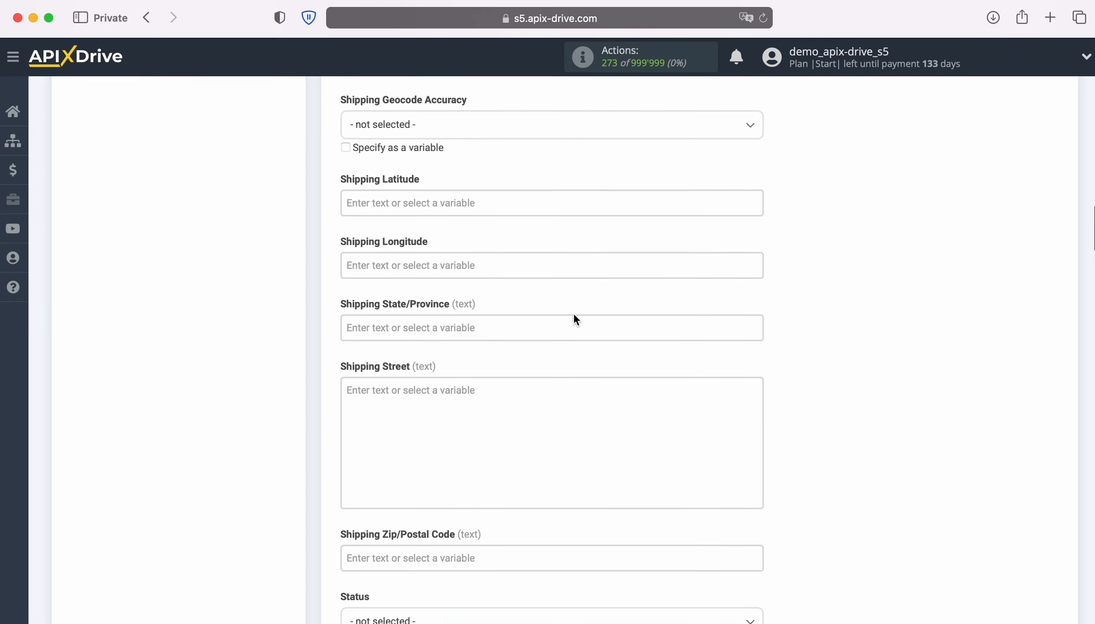
scroll(574, 314, "down", 4)
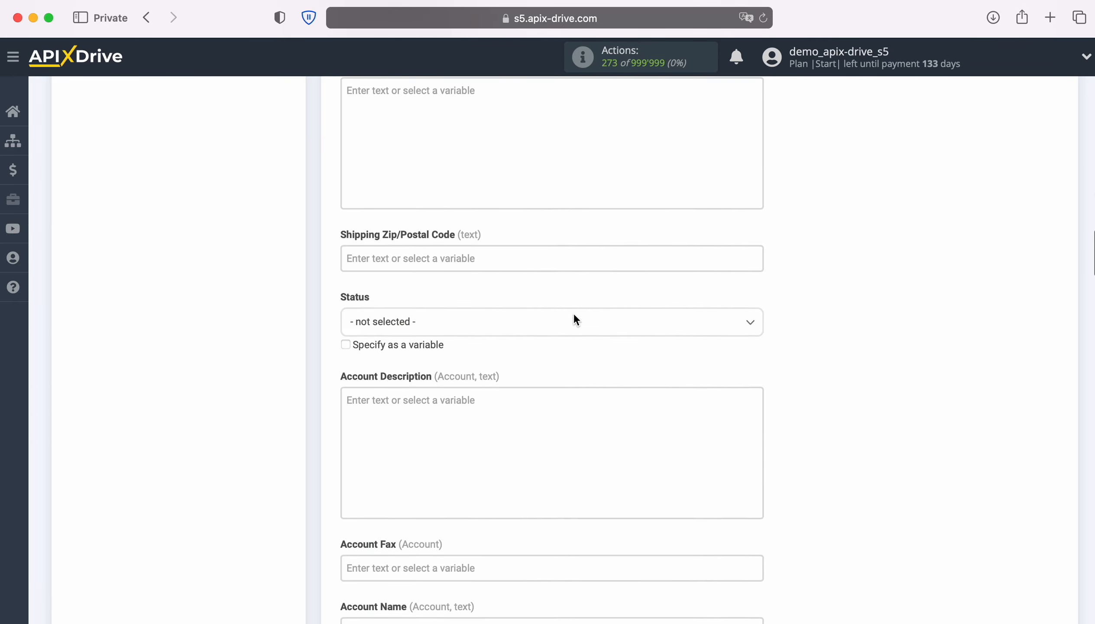
left_click(537, 266)
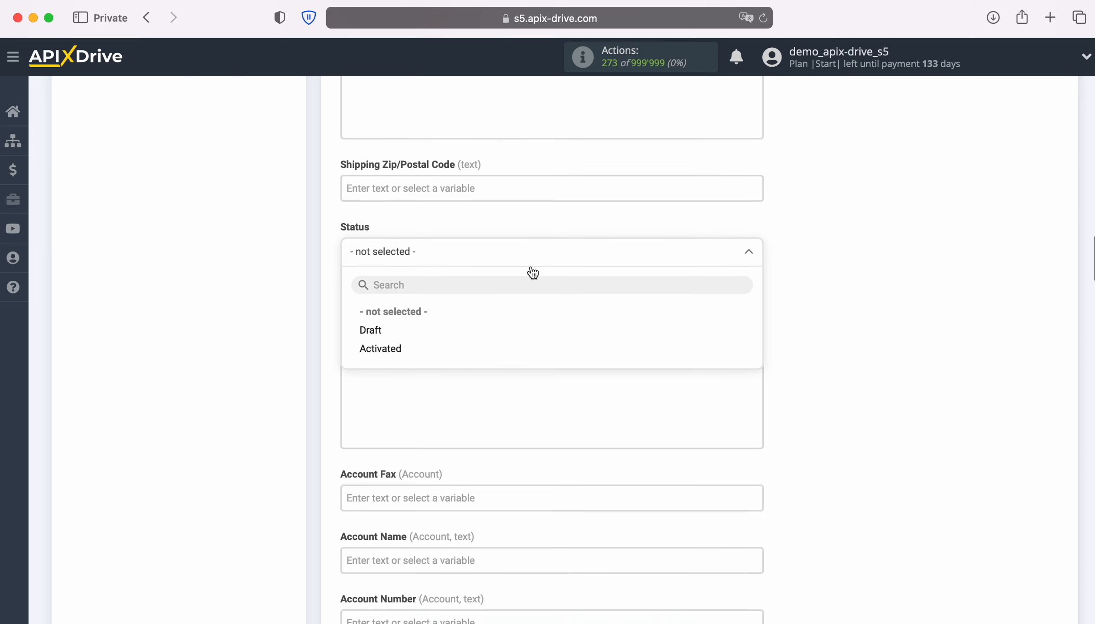
left_click(370, 331)
Fill Account Name with the Google Lead Form First Name and Last Name variables.
scroll(584, 330, "down", 5)
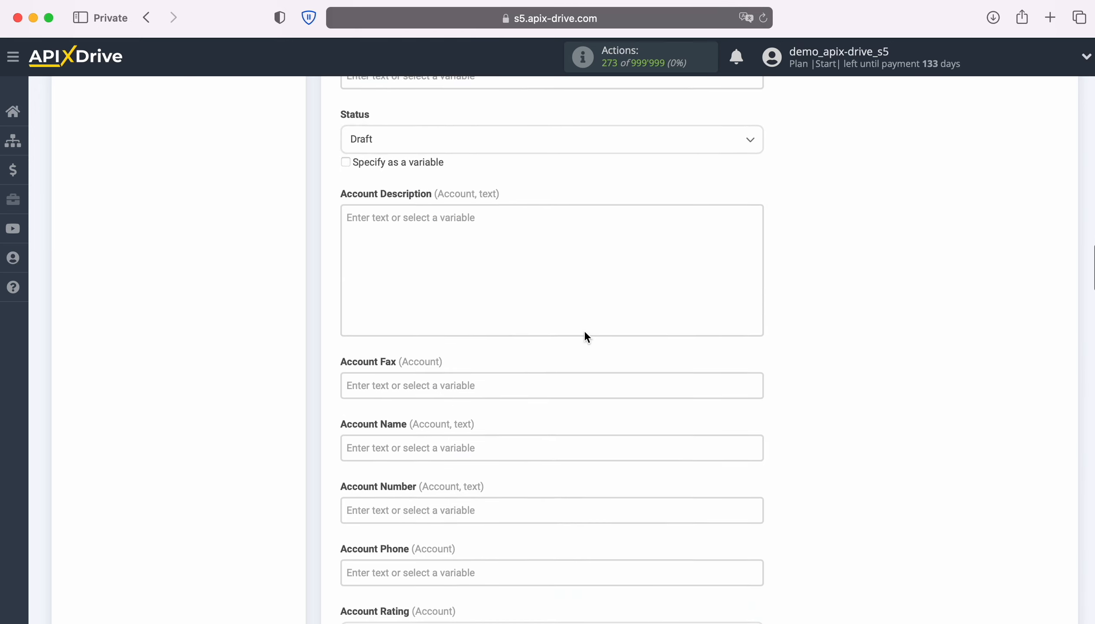
left_click(549, 349)
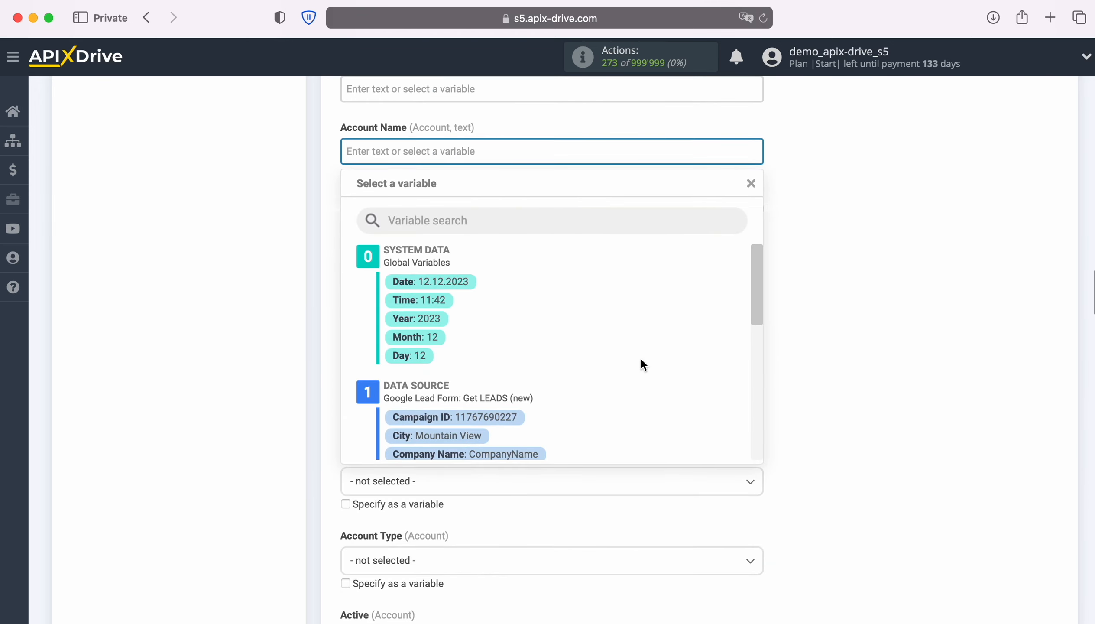
scroll(641, 357, "down", 3)
left_click(460, 357)
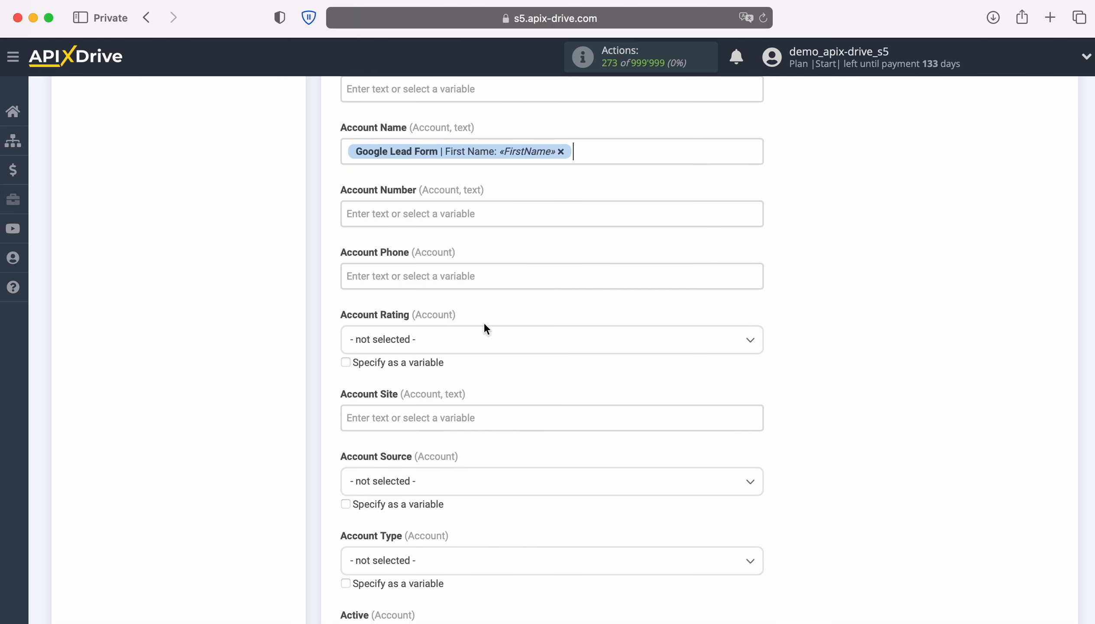
left_click(633, 157)
scroll(588, 341, "down", 2)
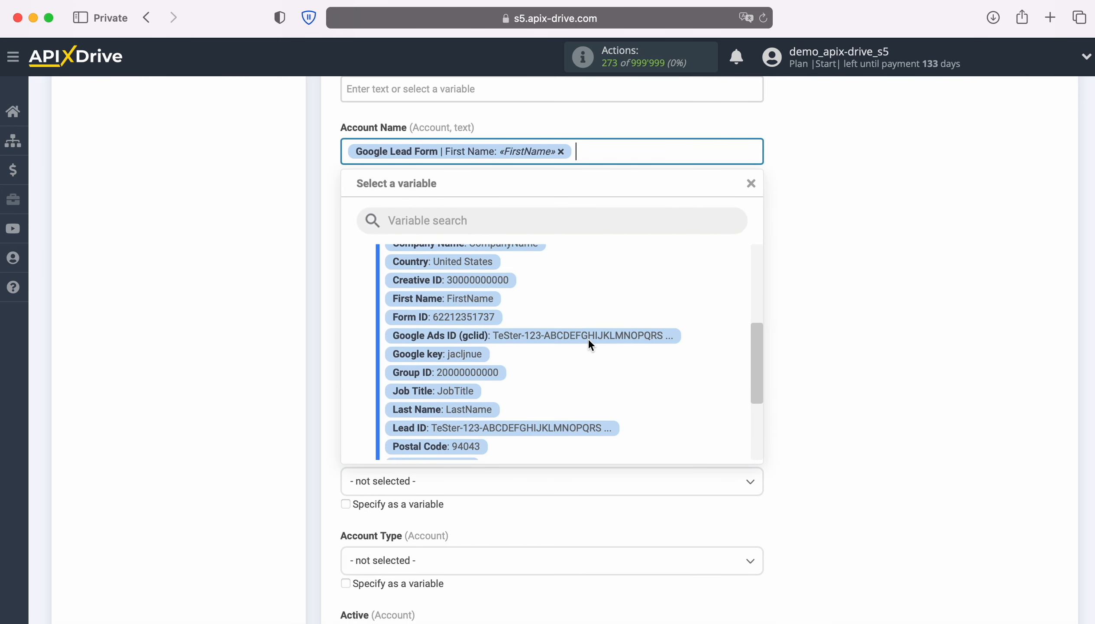
left_click(476, 410)
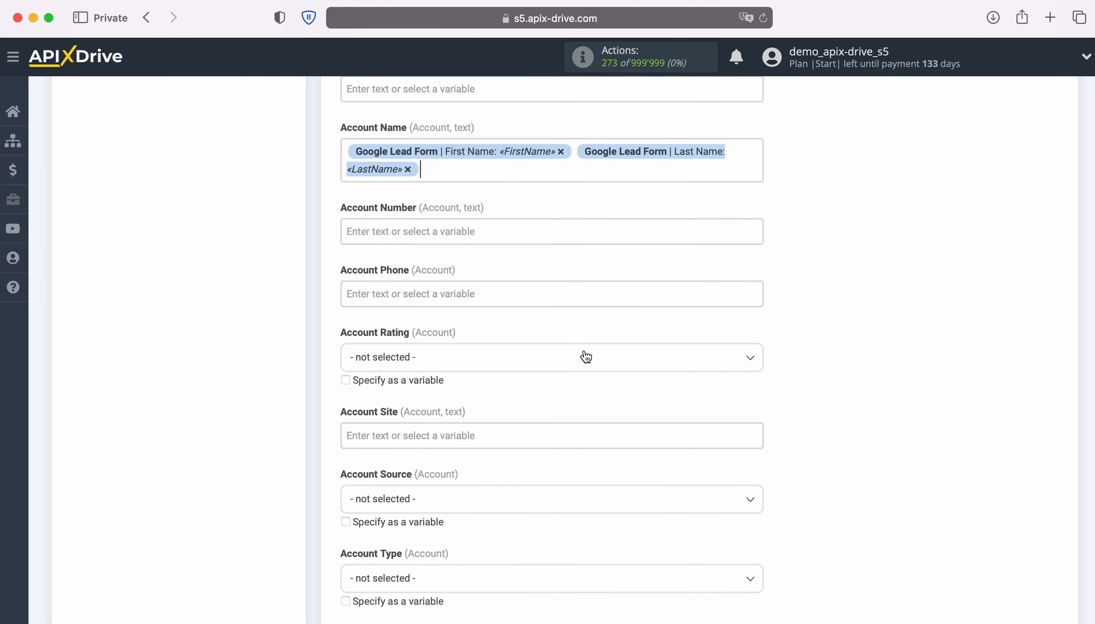
Enter "iPhone 4s" as the Product Name in the order's Products section.
scroll(608, 345, "down", 3)
scroll(608, 340, "down", 5)
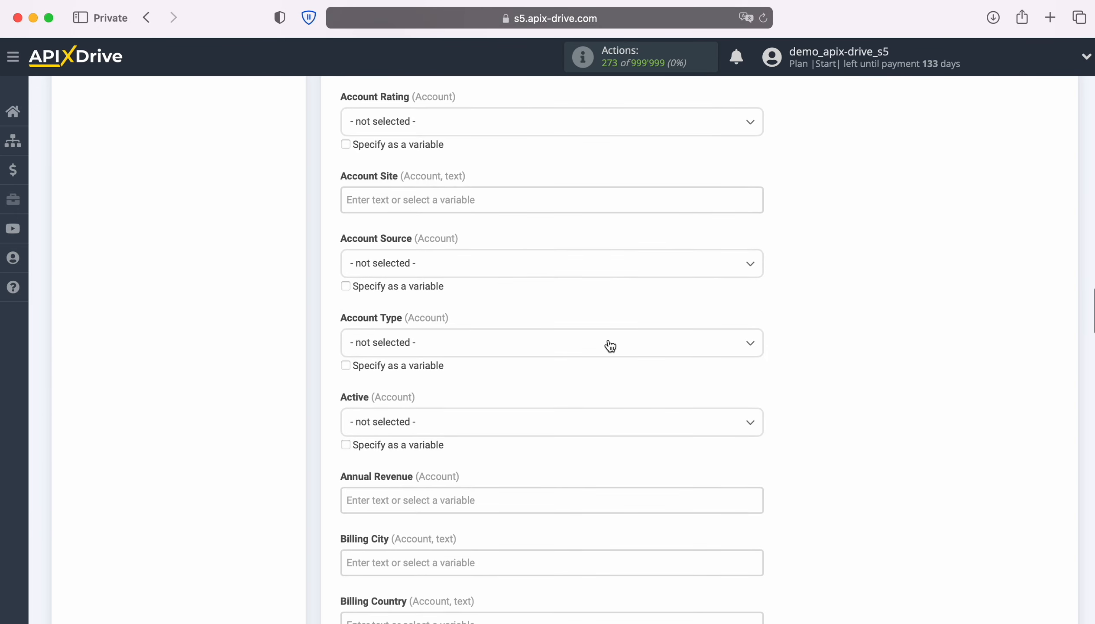
scroll(609, 341, "down", 5)
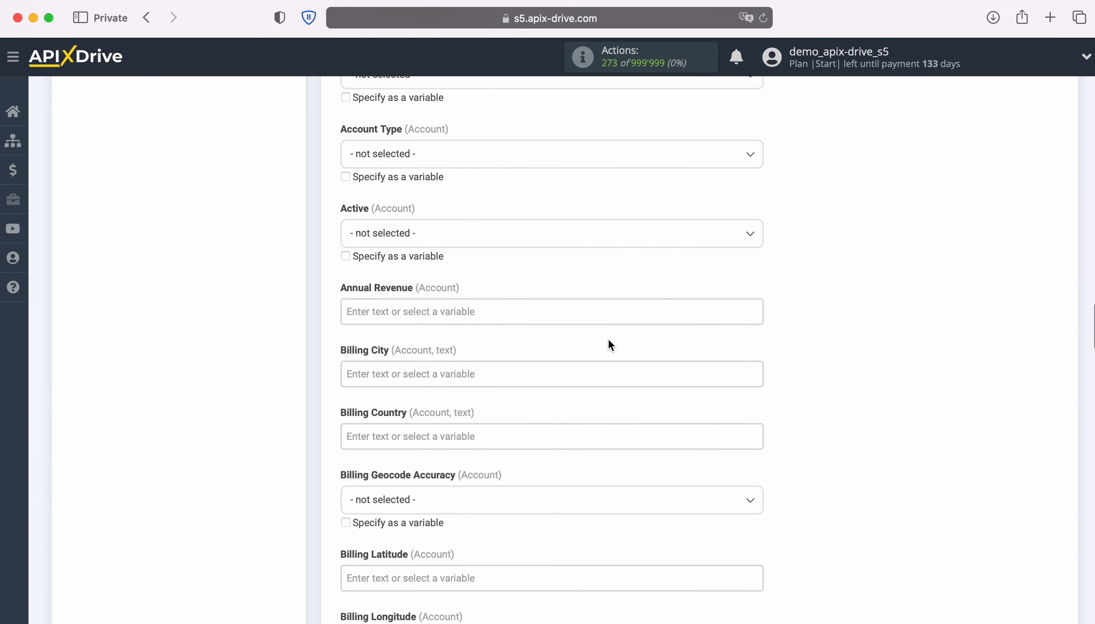
scroll(610, 345, "down", 6)
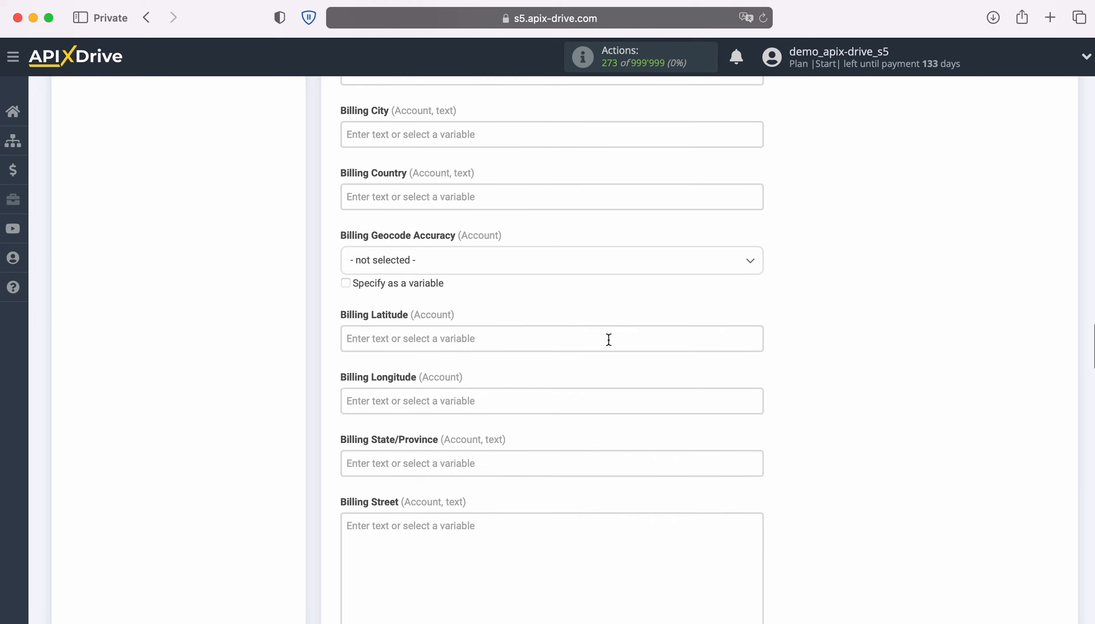
scroll(610, 344, "down", 8)
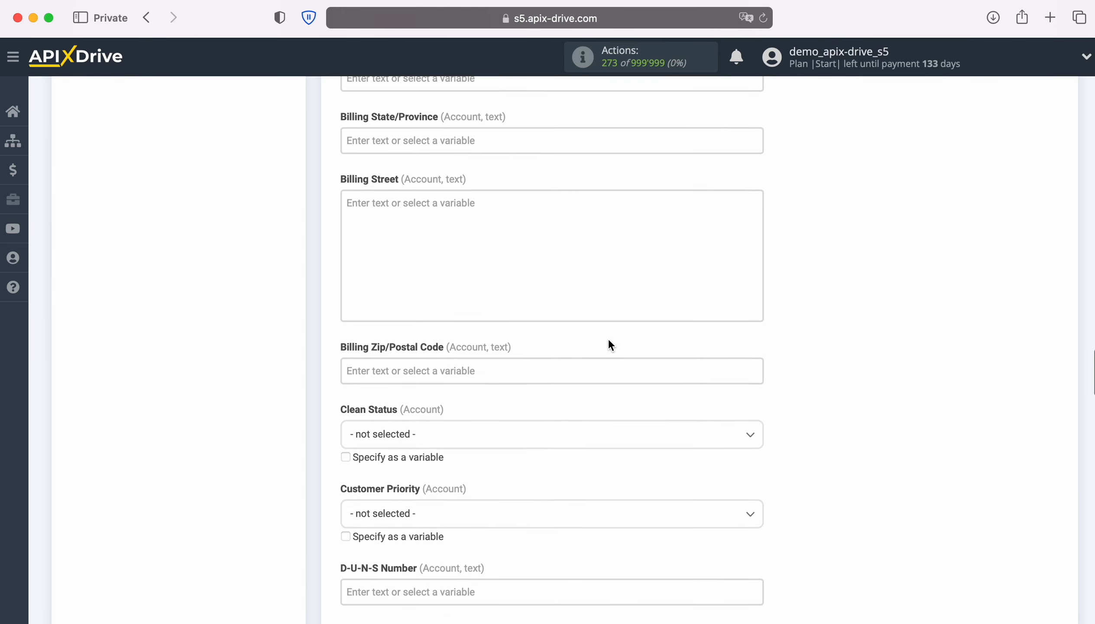
scroll(608, 340, "down", 7)
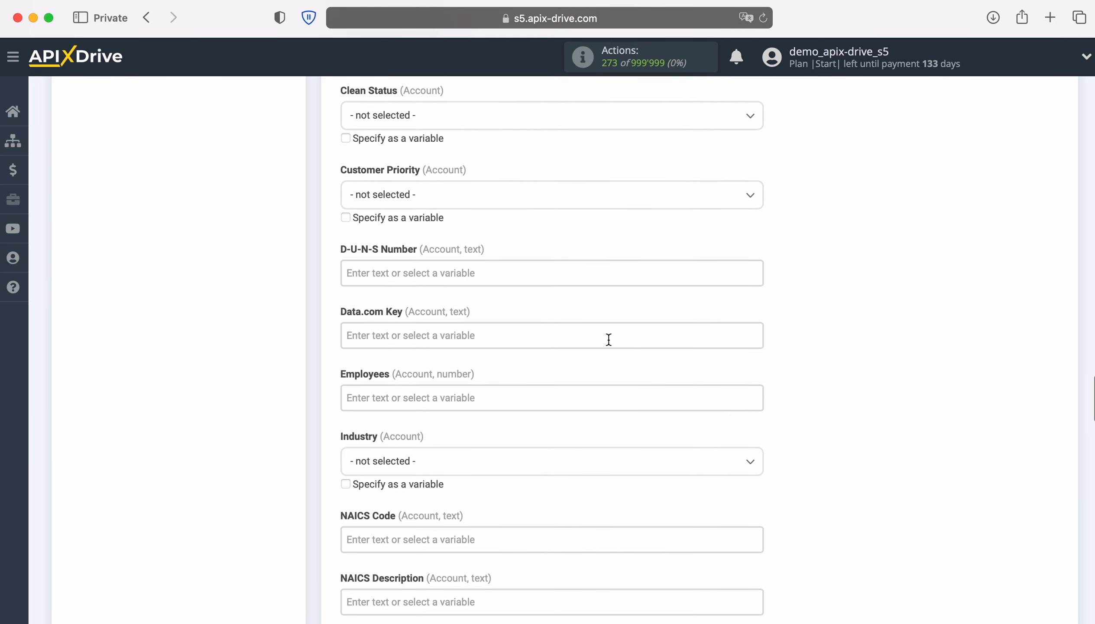
scroll(608, 339, "down", 6)
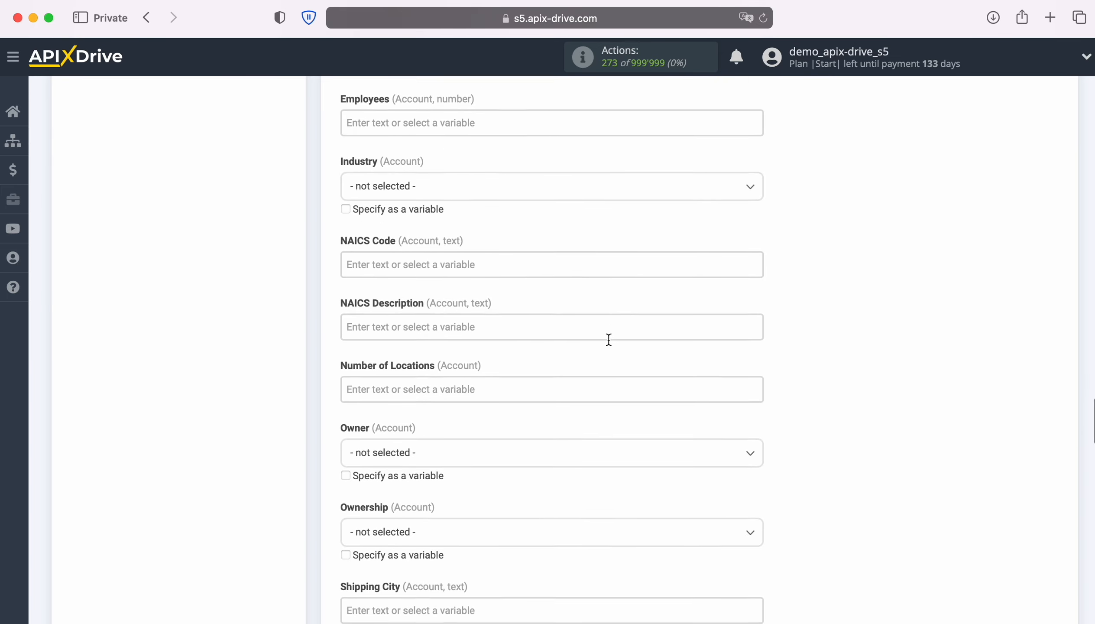
scroll(608, 340, "down", 7)
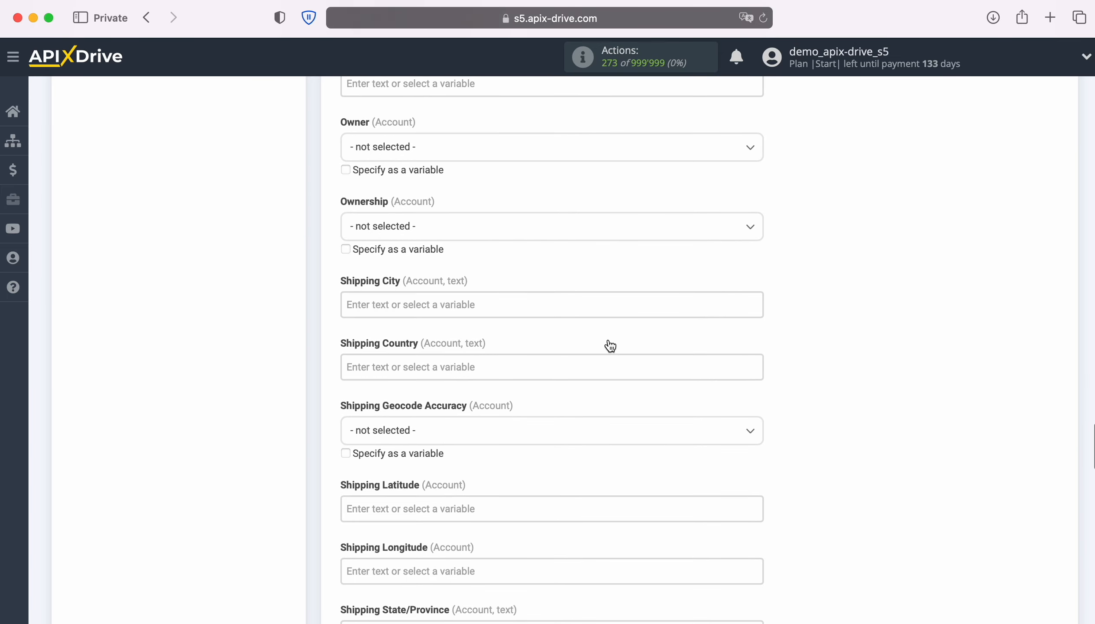
scroll(607, 340, "down", 6)
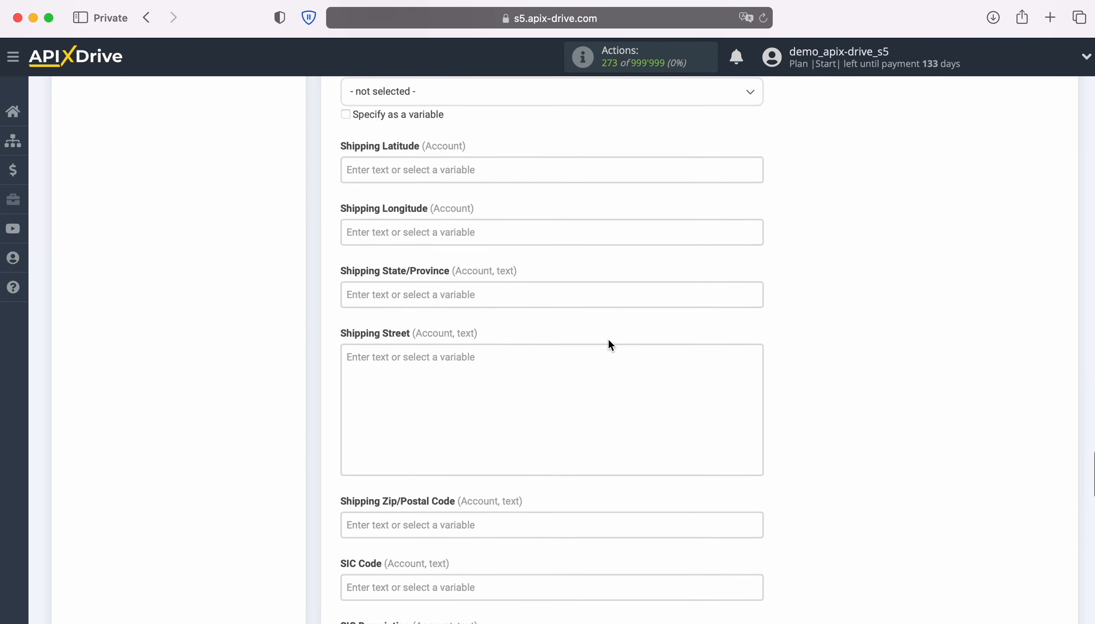
scroll(608, 339, "down", 8)
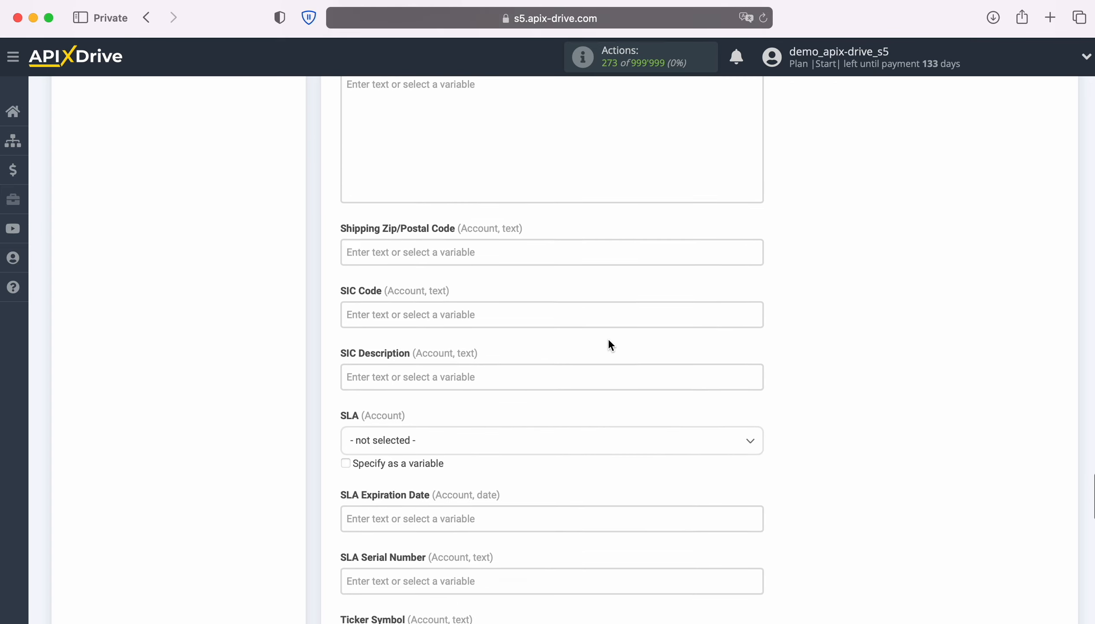
scroll(609, 346, "down", 7)
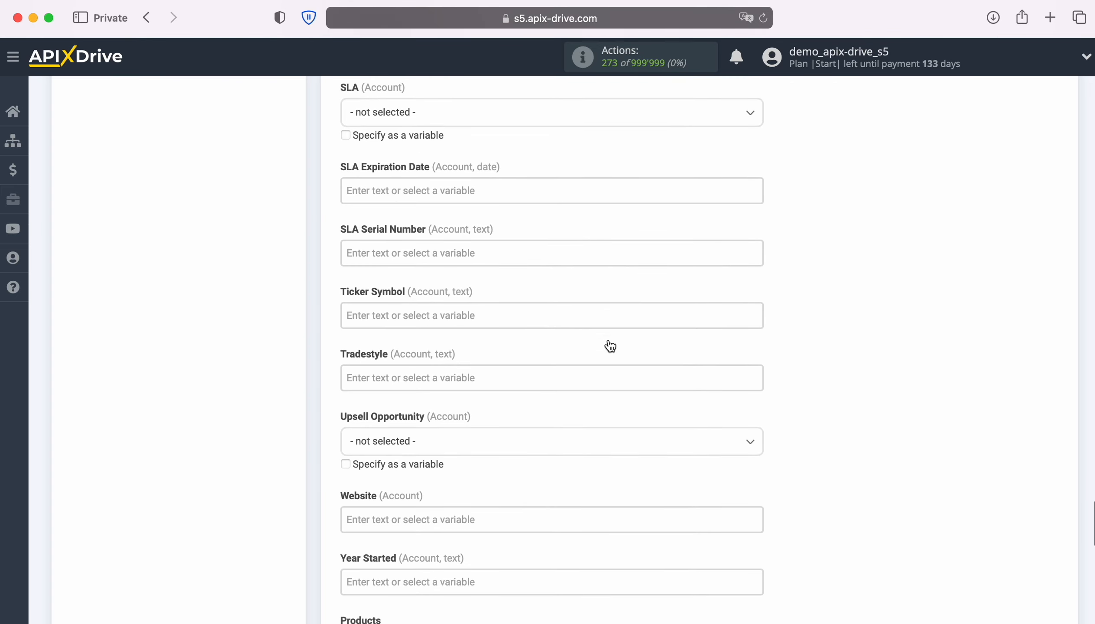
scroll(610, 345, "down", 5)
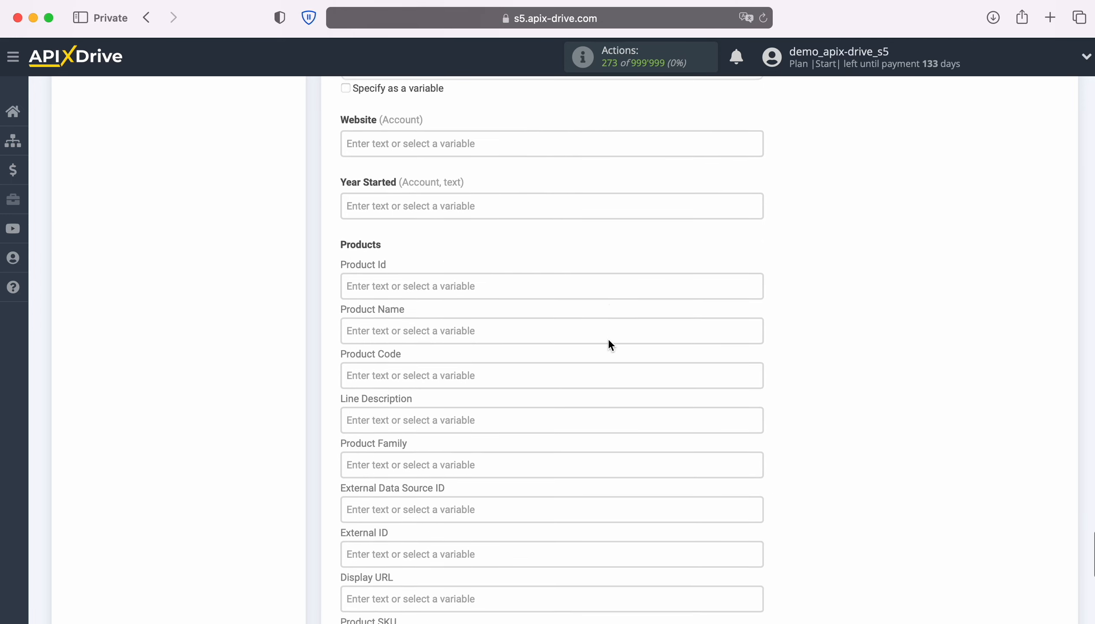
left_click(551, 325)
type("iPhone 4s")
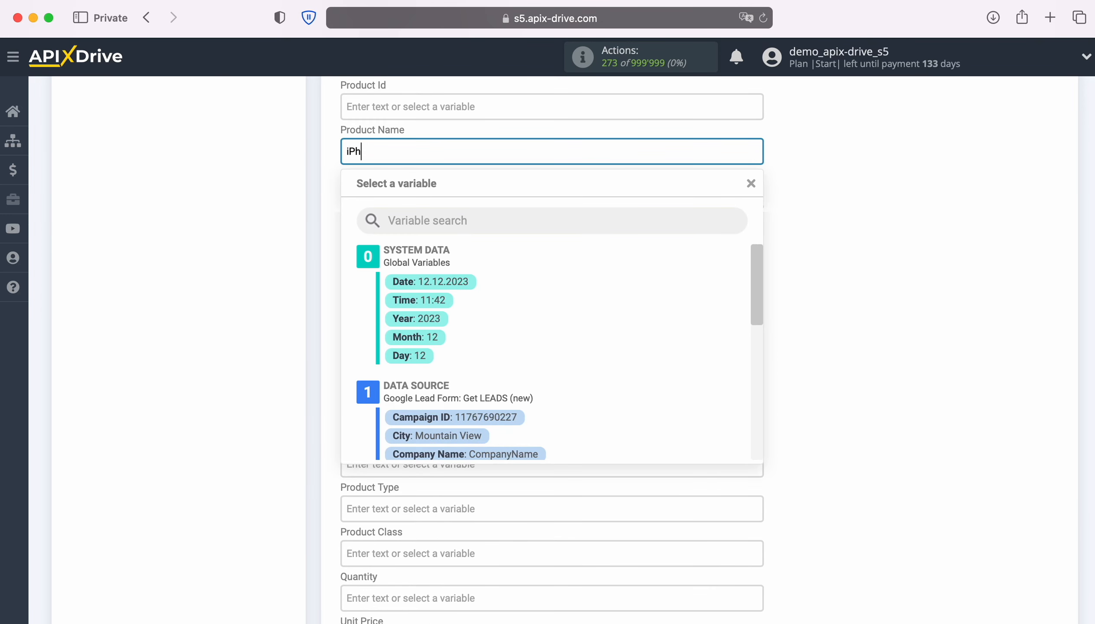
left_click(193, 322)
Set the product's Quantity to 1 and Unit Price to 100, and continue to the destination test.
scroll(523, 336, "down", 4)
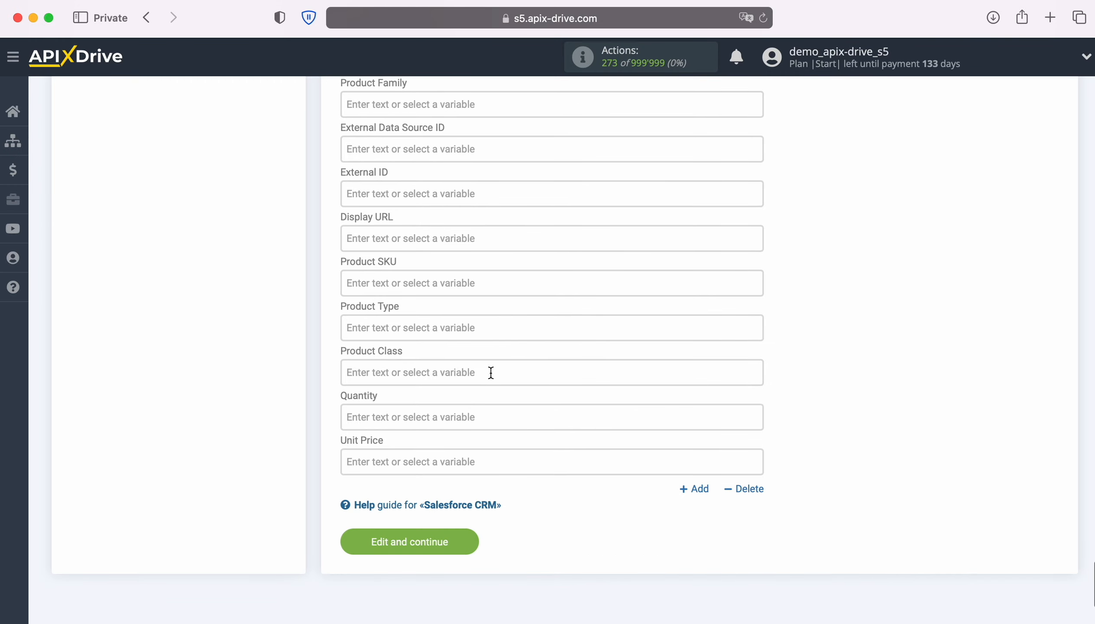
left_click(446, 417)
type("1")
left_click(284, 245)
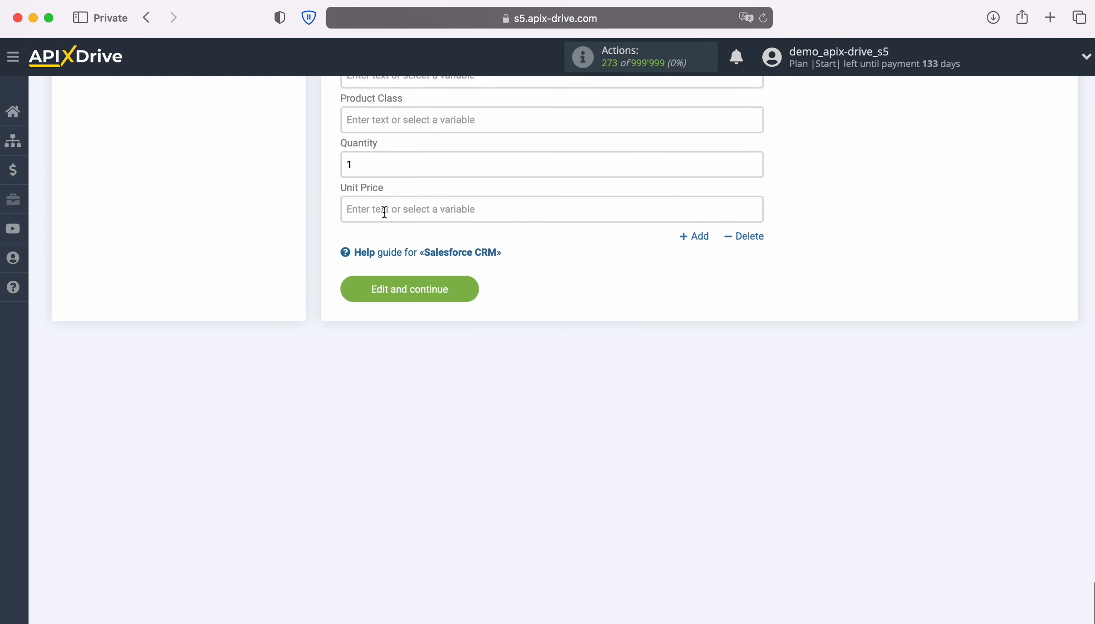
left_click(383, 210)
type("100")
left_click(194, 226)
left_click(473, 291)
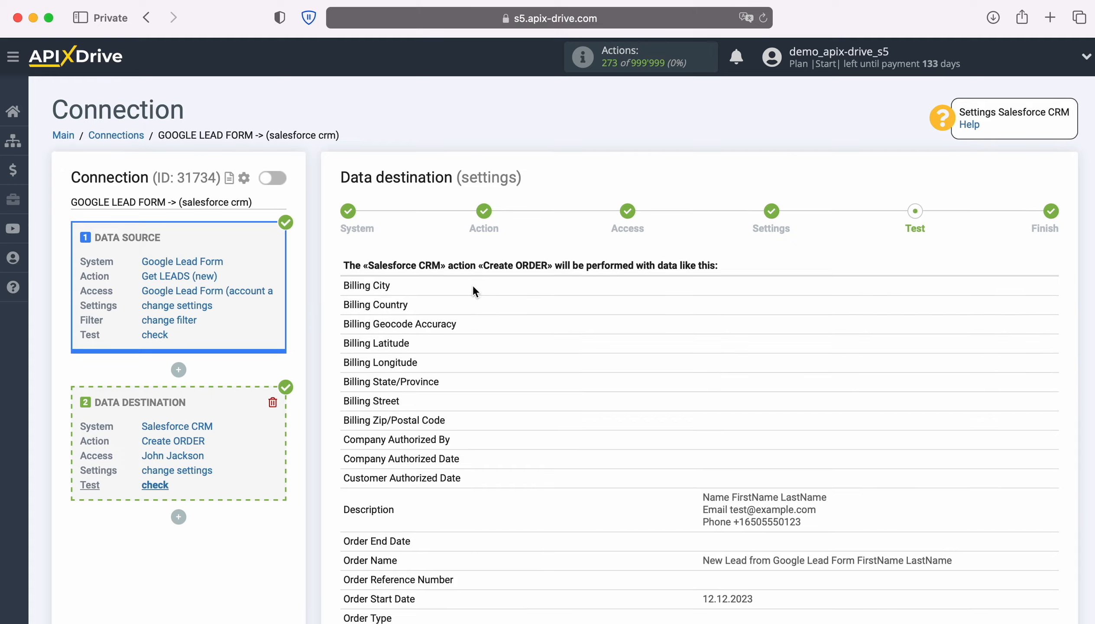
Review the sample data for the Create ORDER action and send it as test data to Salesforce CRM.
scroll(472, 285, "down", 9)
scroll(472, 290, "down", 8)
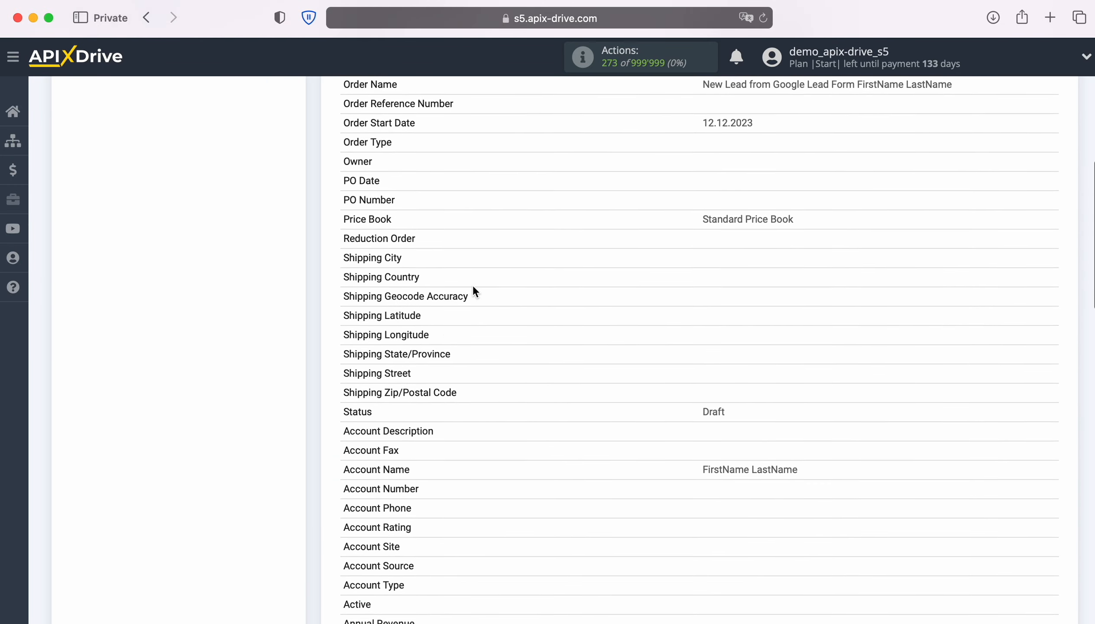
scroll(473, 288, "down", 9)
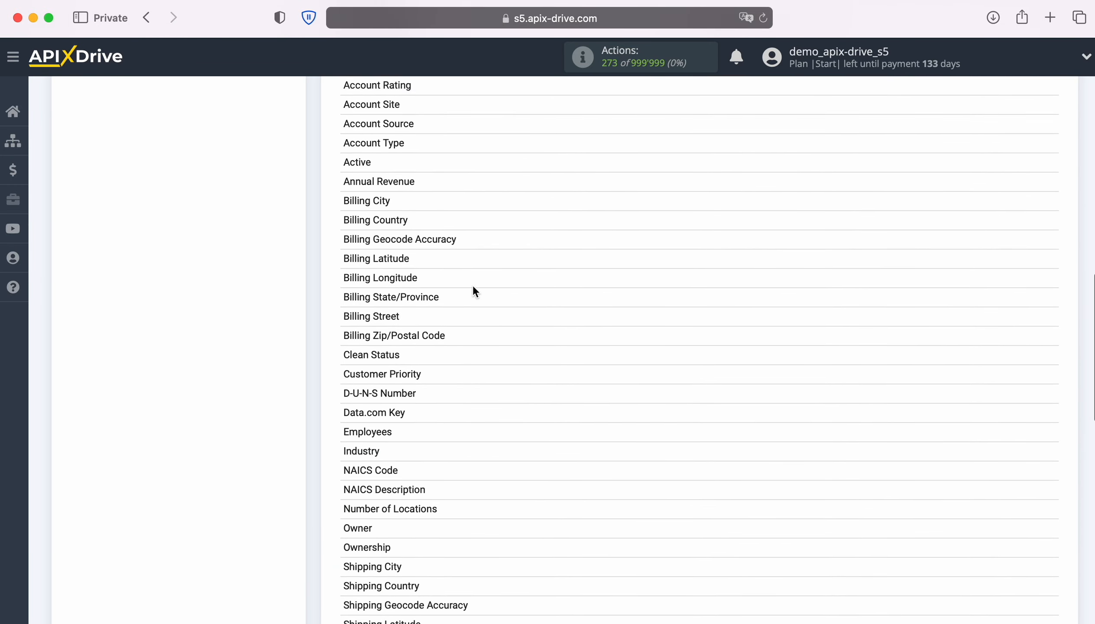
scroll(472, 285, "down", 8)
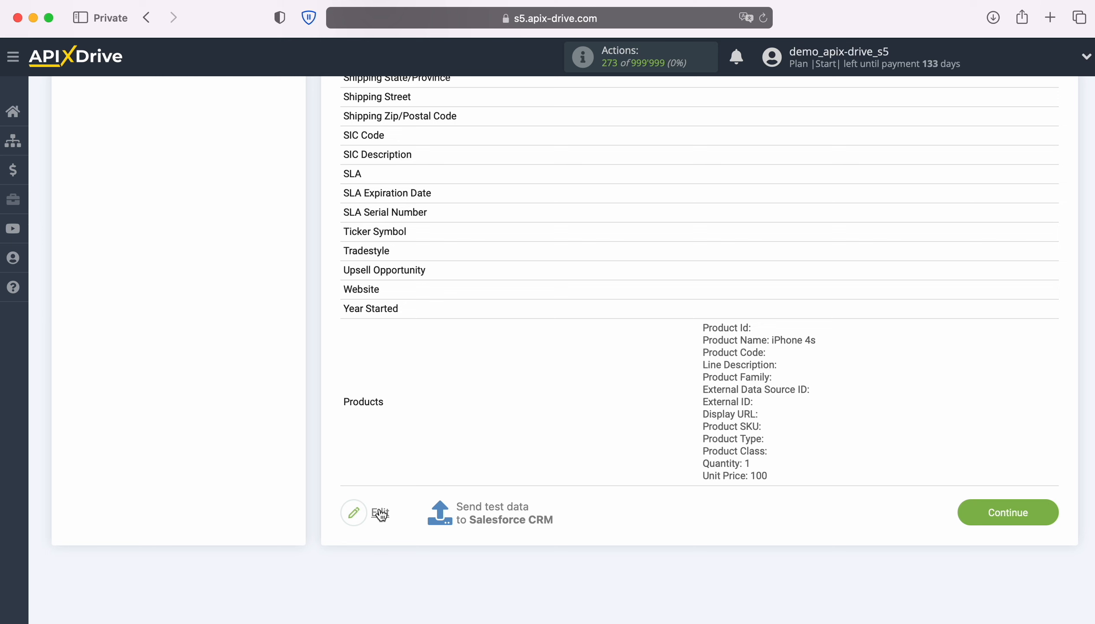
left_click(490, 513)
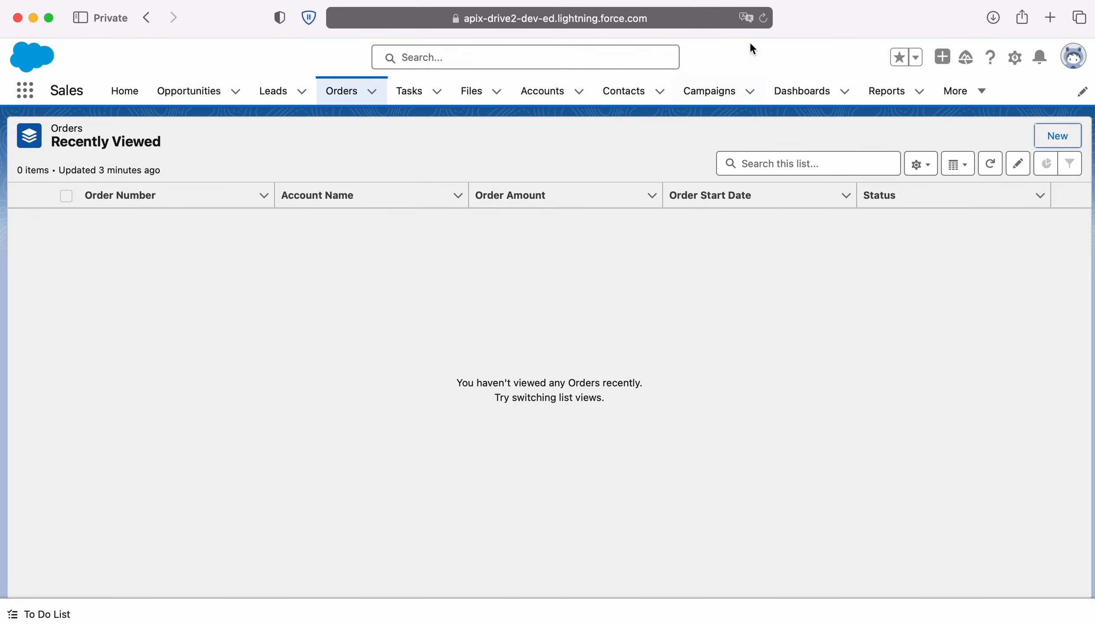
In Salesforce, reload the Orders list, open the newly created test order and view its details.
left_click(763, 17)
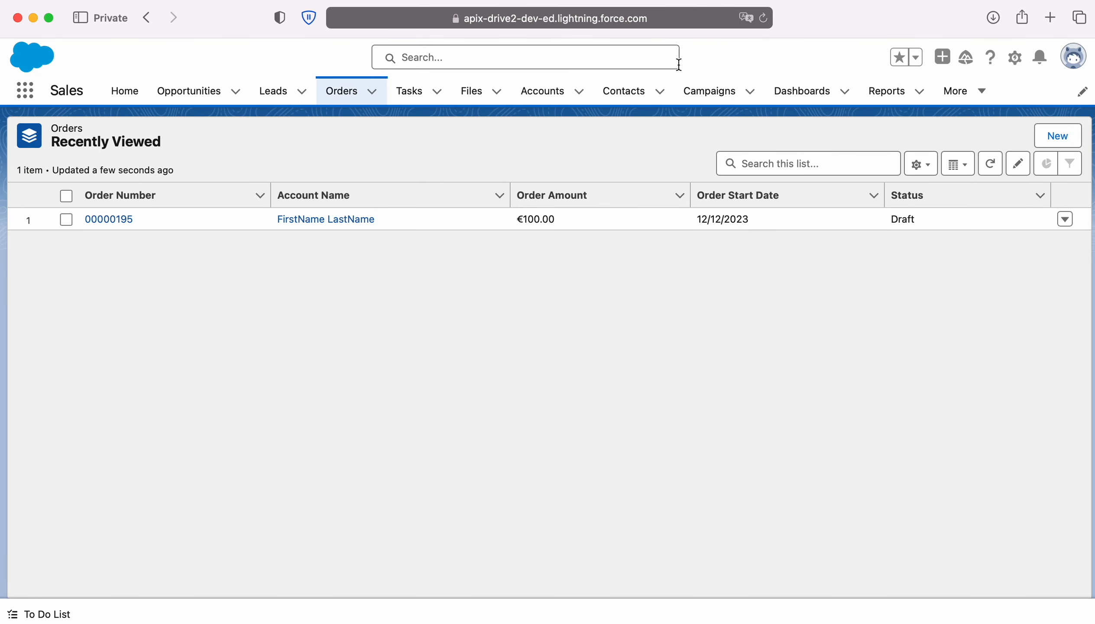
left_click(124, 220)
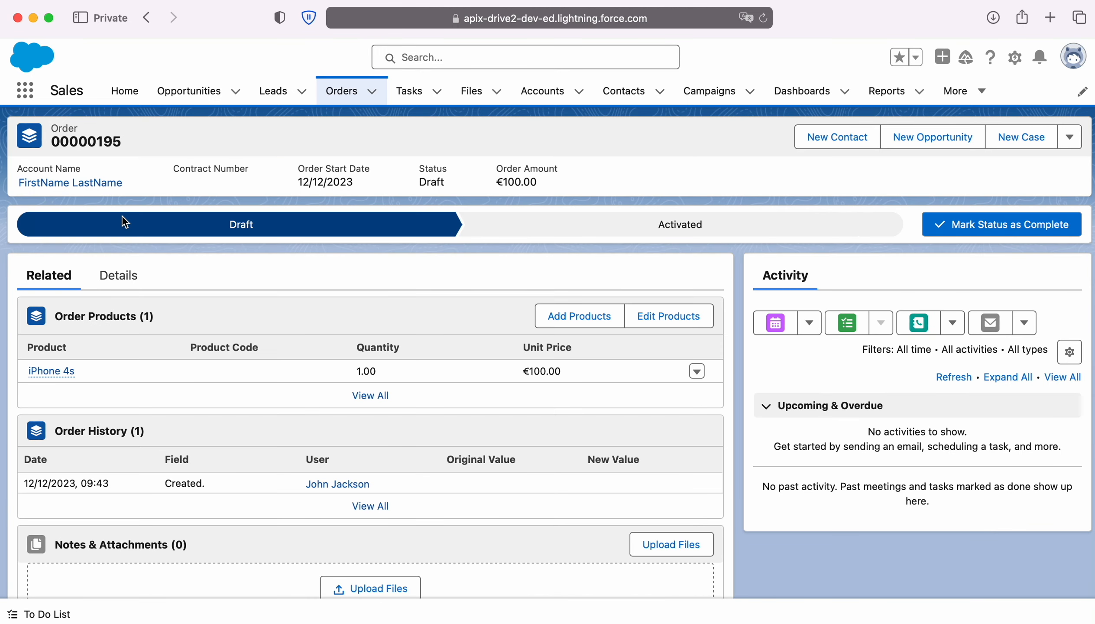
left_click(122, 275)
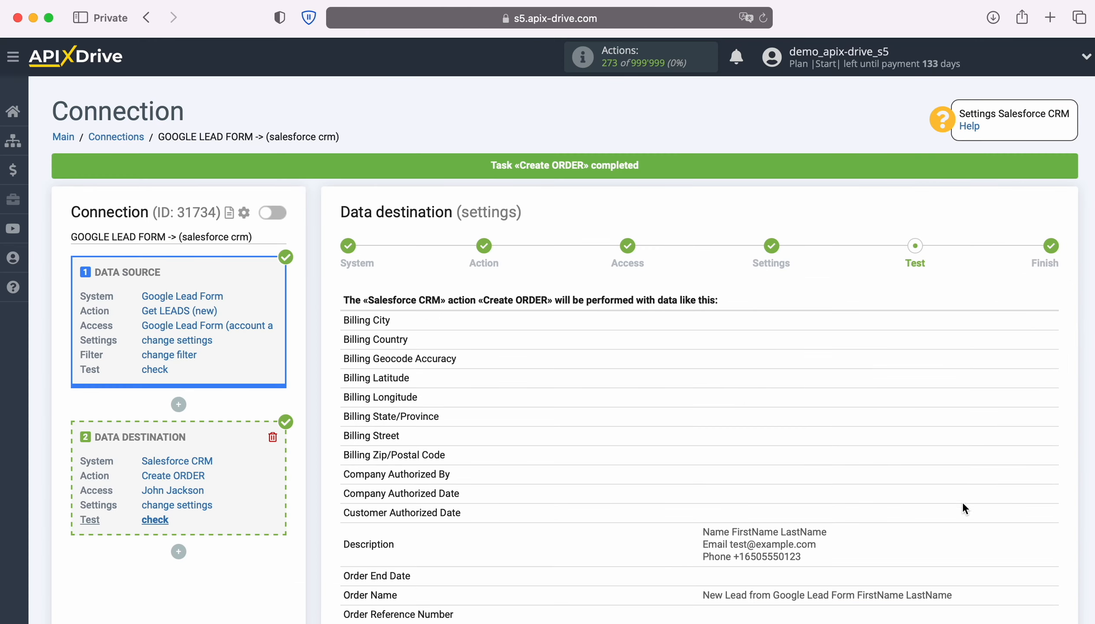
Finish the Salesforce CRM data destination setup in ApiX-Drive and enable automatic updates for the connection.
scroll(967, 497, "down", 10)
scroll(982, 490, "down", 15)
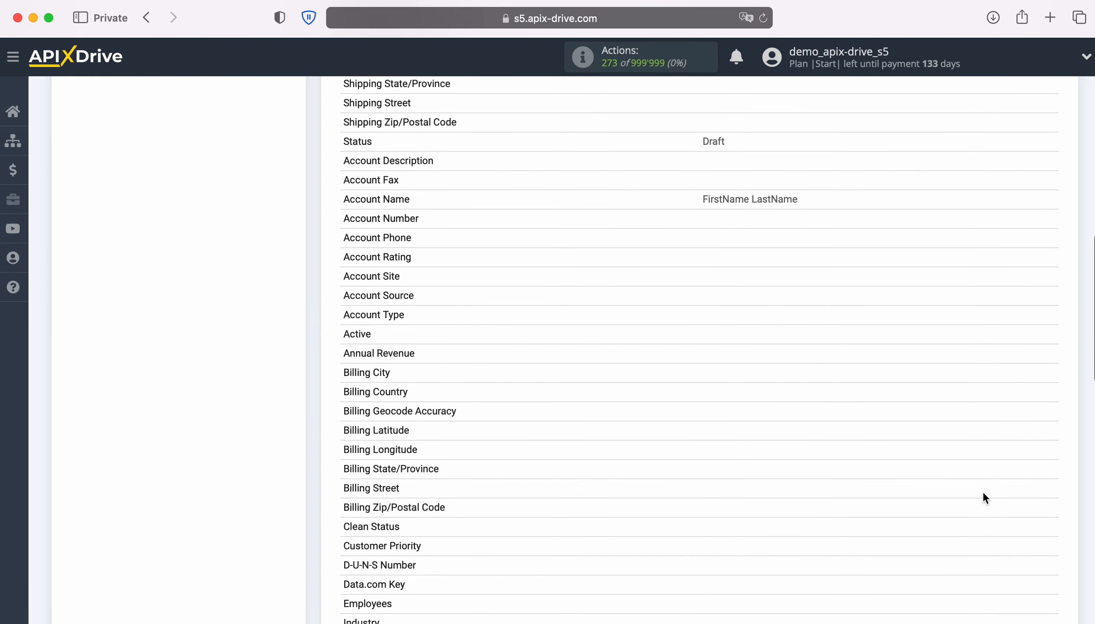
scroll(984, 498, "down", 12)
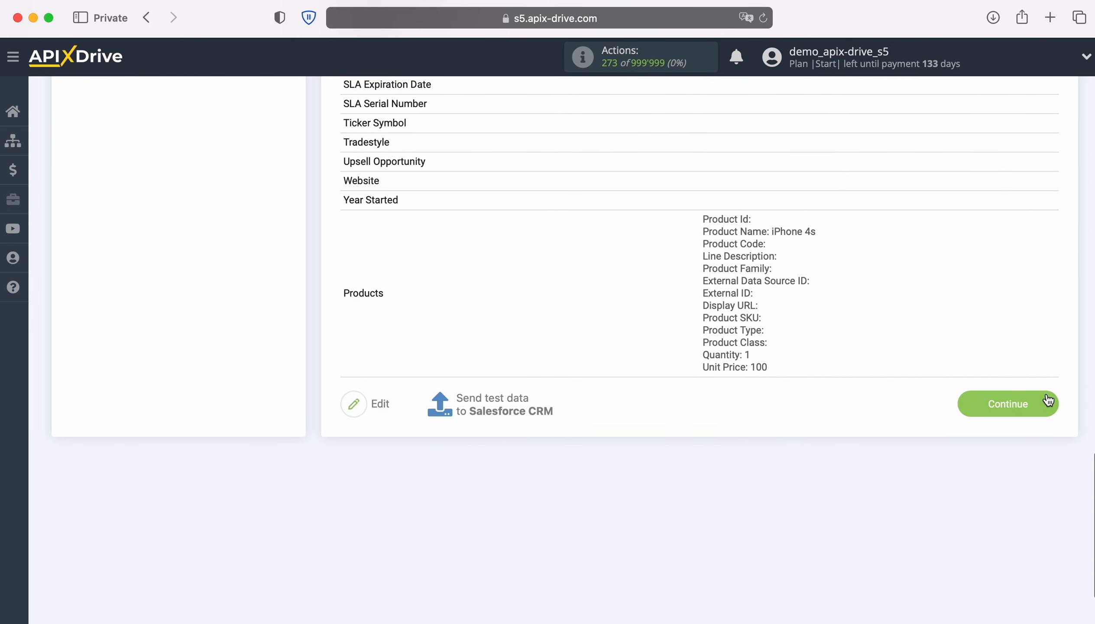
left_click(1047, 400)
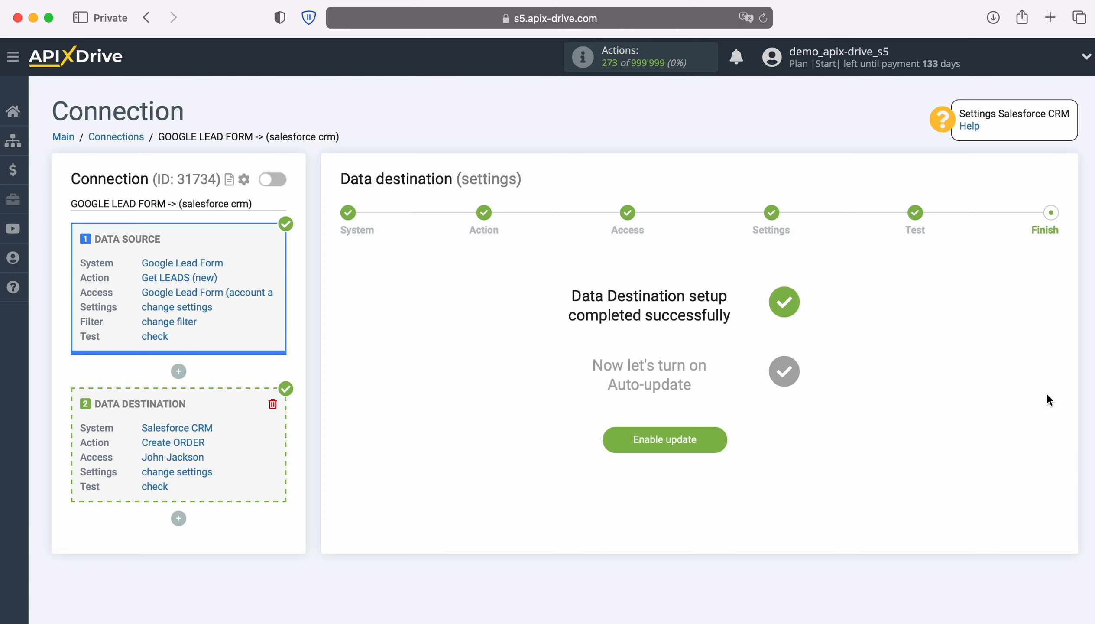
left_click(715, 431)
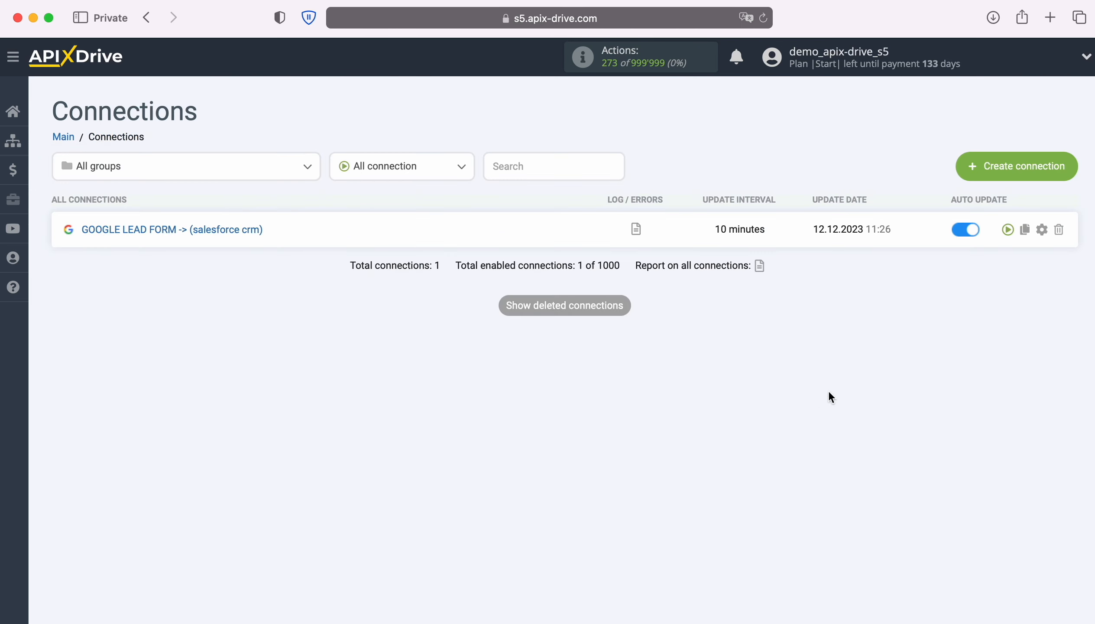
Set the update interval of the Google Lead Form to Salesforce CRM connection to 5 minutes and save it.
left_click(1041, 229)
left_click(657, 345)
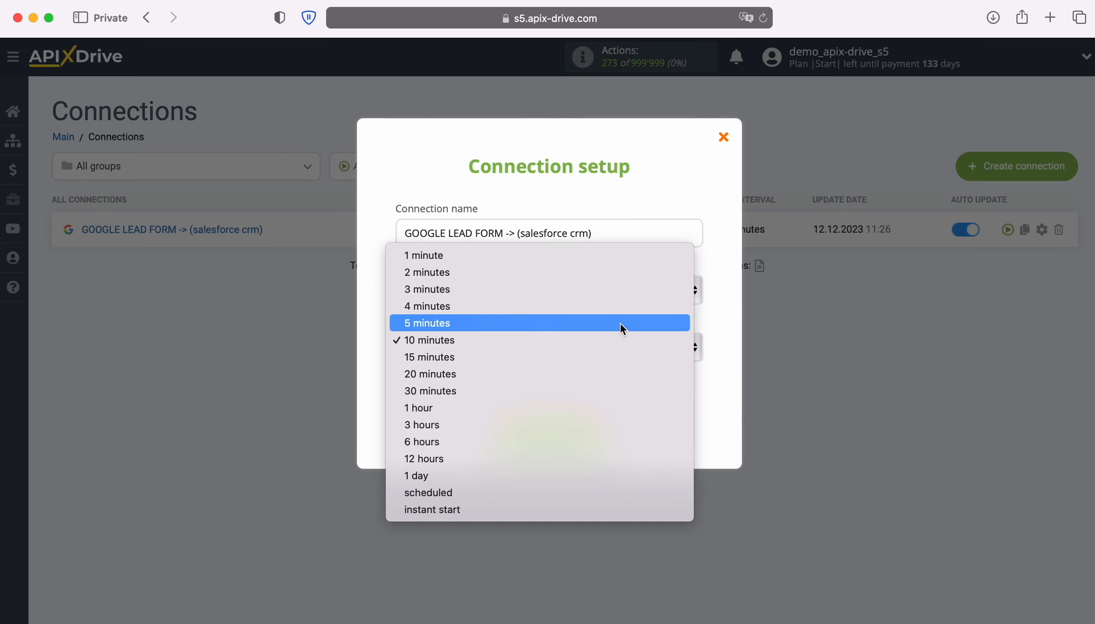
left_click(622, 323)
left_click(604, 430)
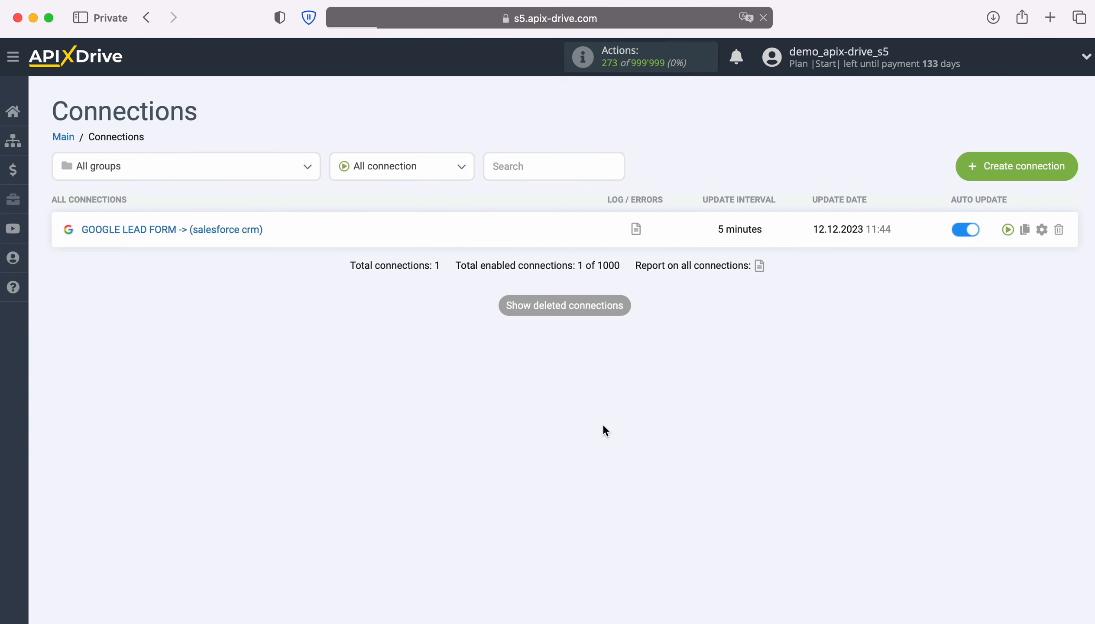